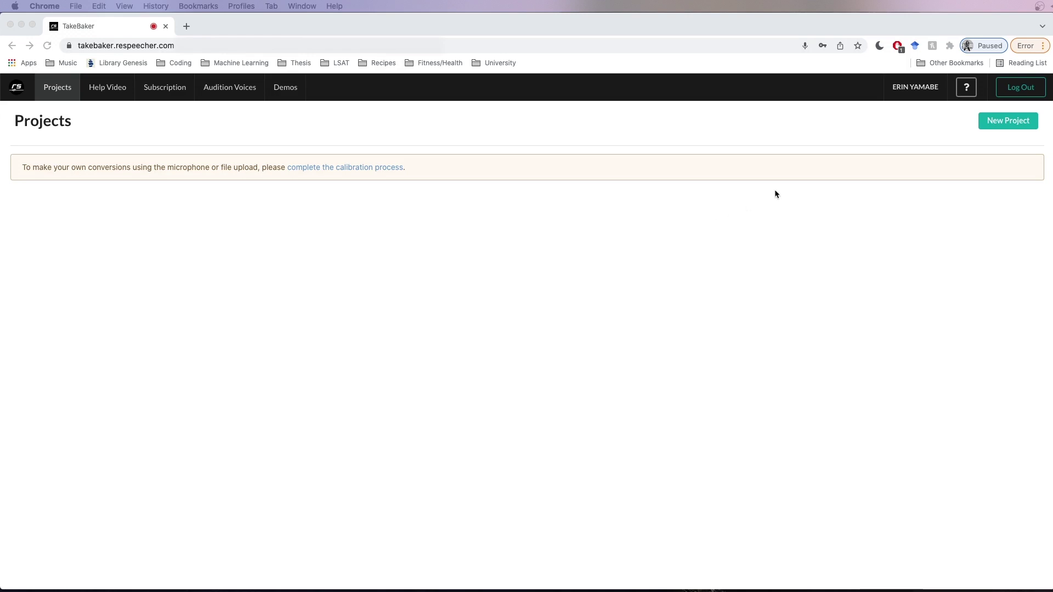
Step: Bring the browser into focus and look through the help options list without choosing anything
left_click(967, 90)
left_click(968, 92)
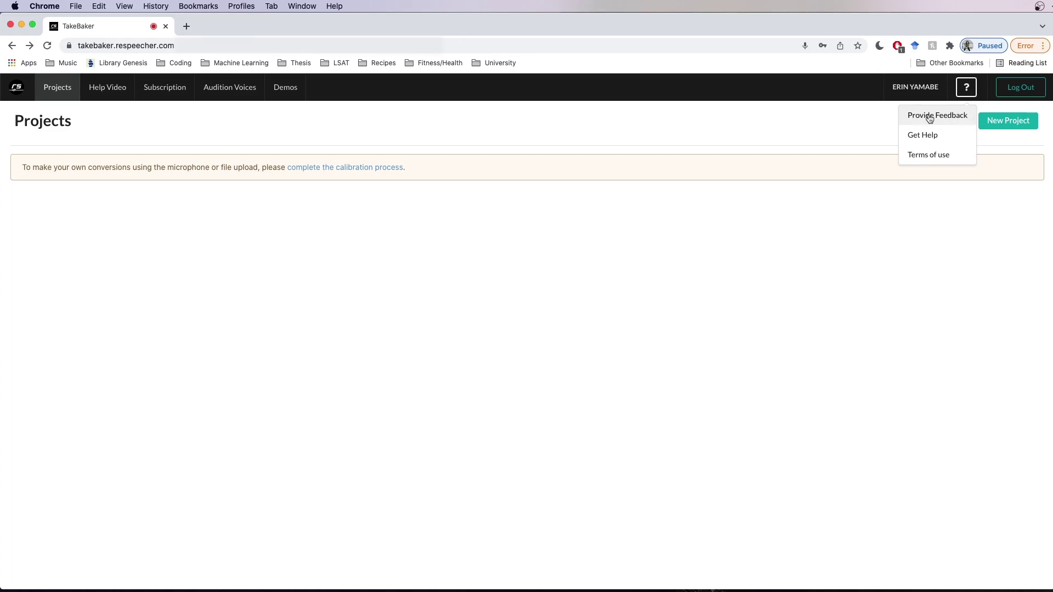
left_click(819, 138)
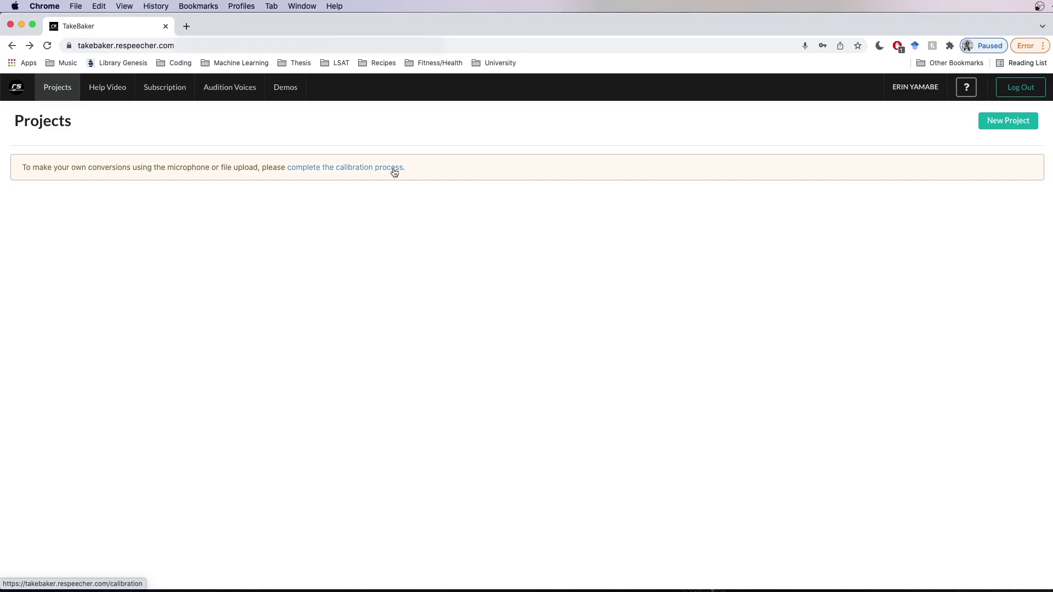
Step: Go to the calibration process page and keep the Default microphone input
left_click(394, 167)
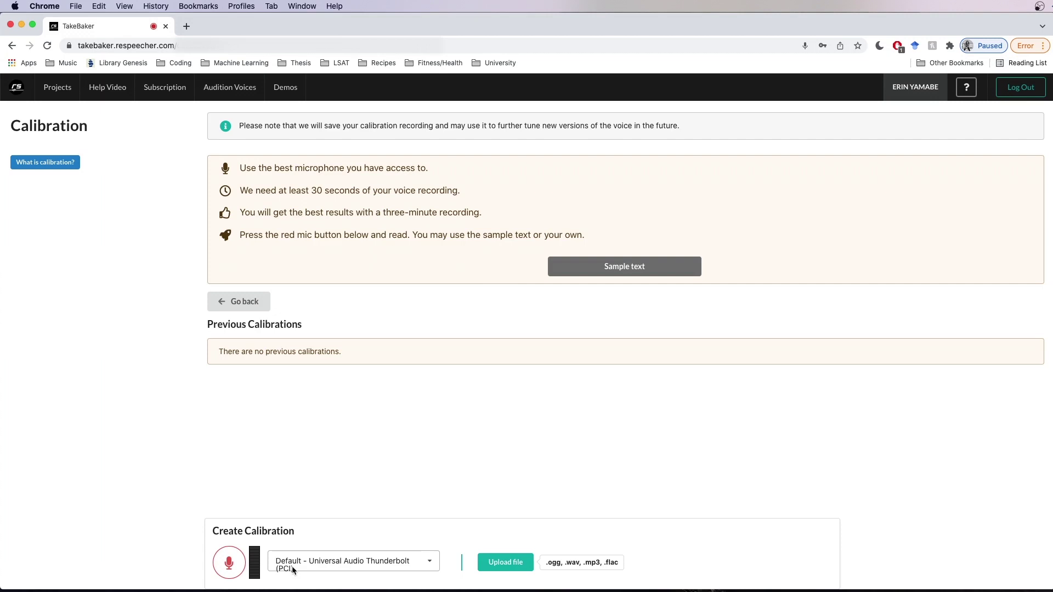
left_click(319, 566)
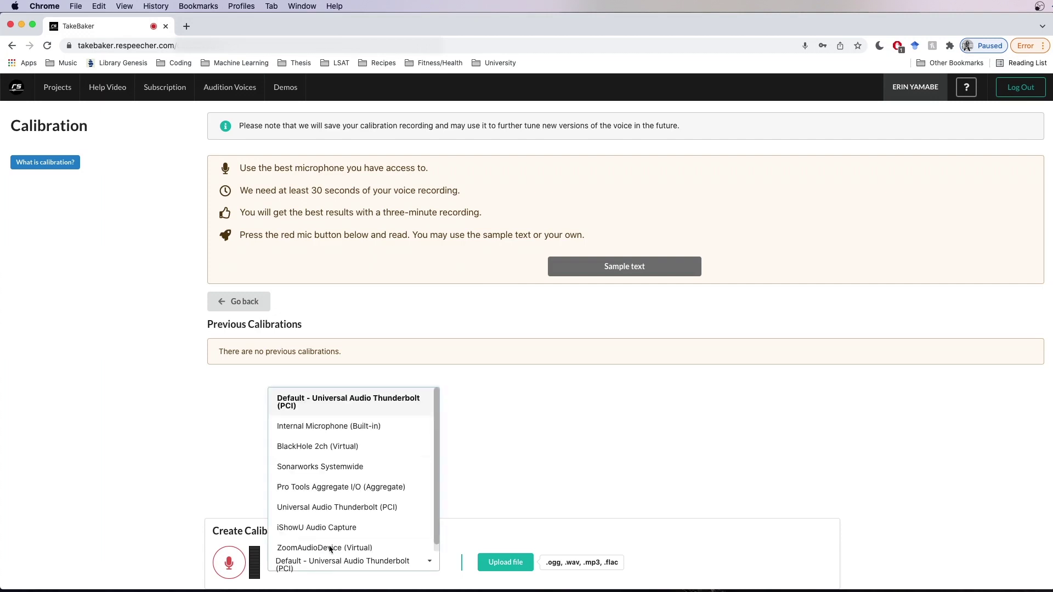
left_click(366, 403)
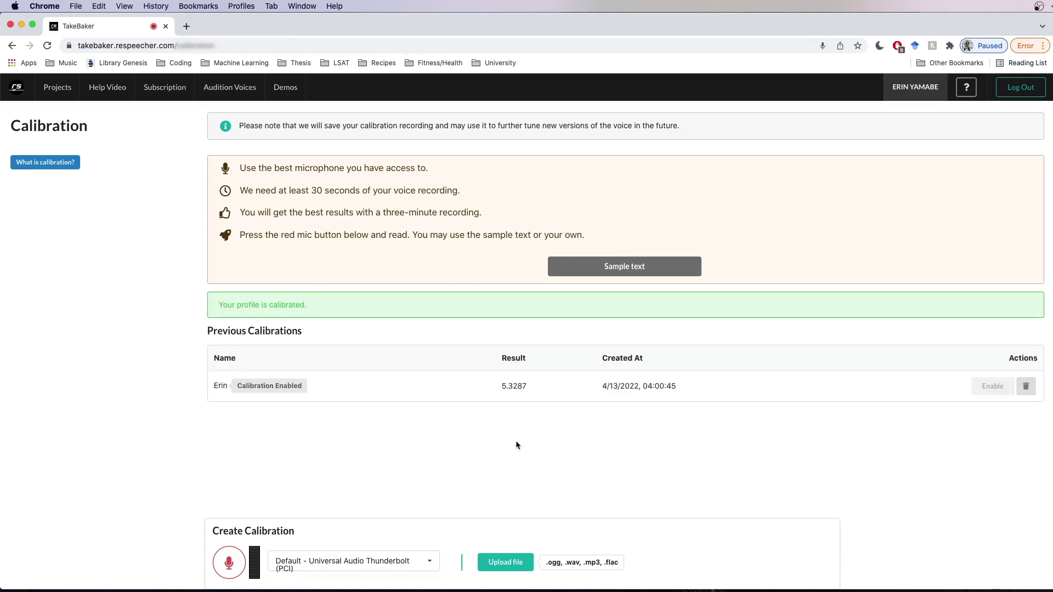
Step: Filter the Audition Voices catalogue to Female gender and Senior age
left_click(232, 92)
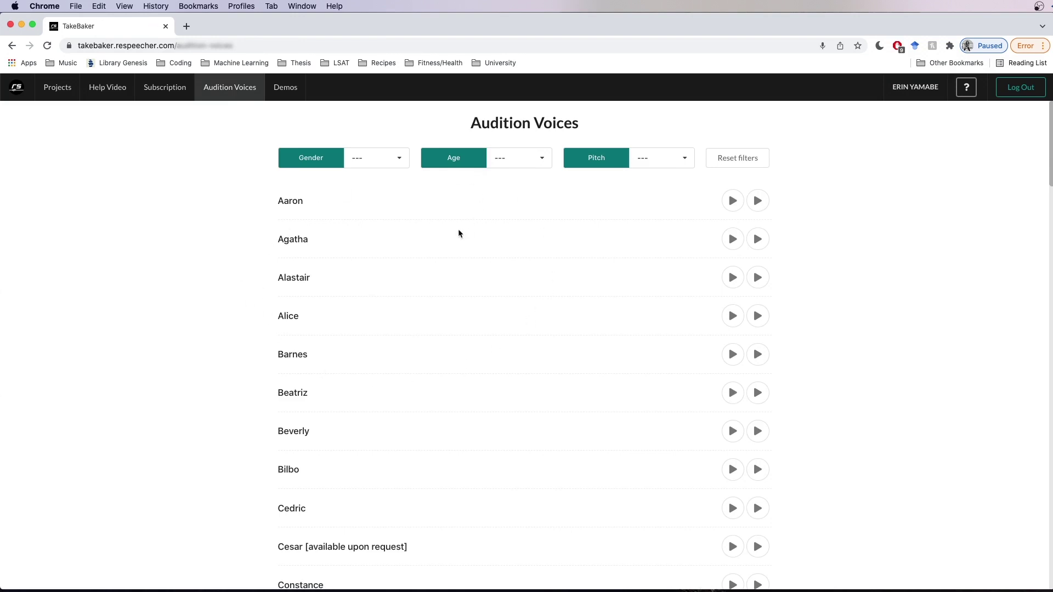
left_click(402, 162)
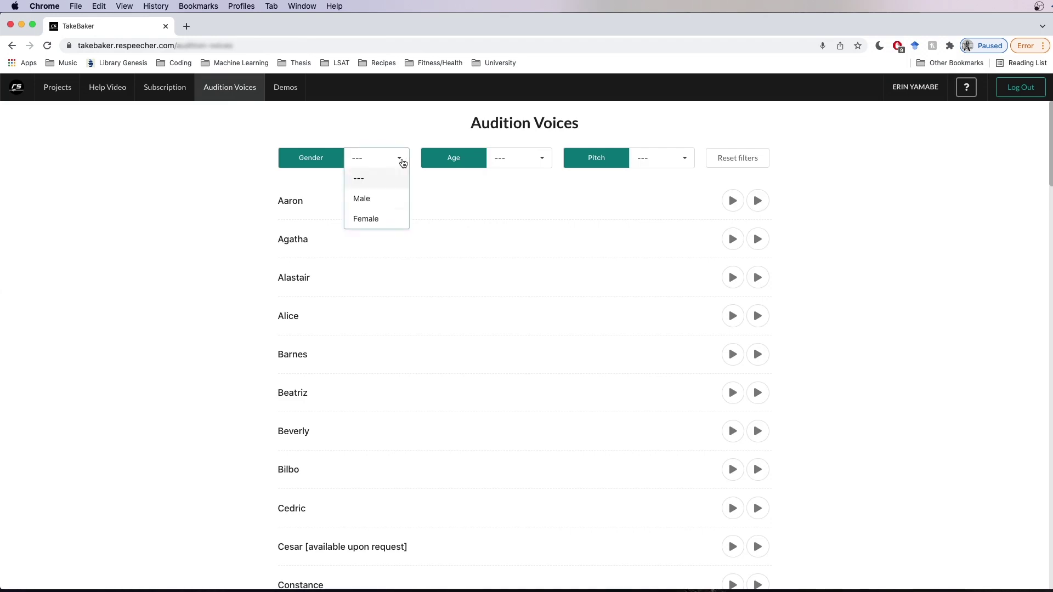
left_click(394, 219)
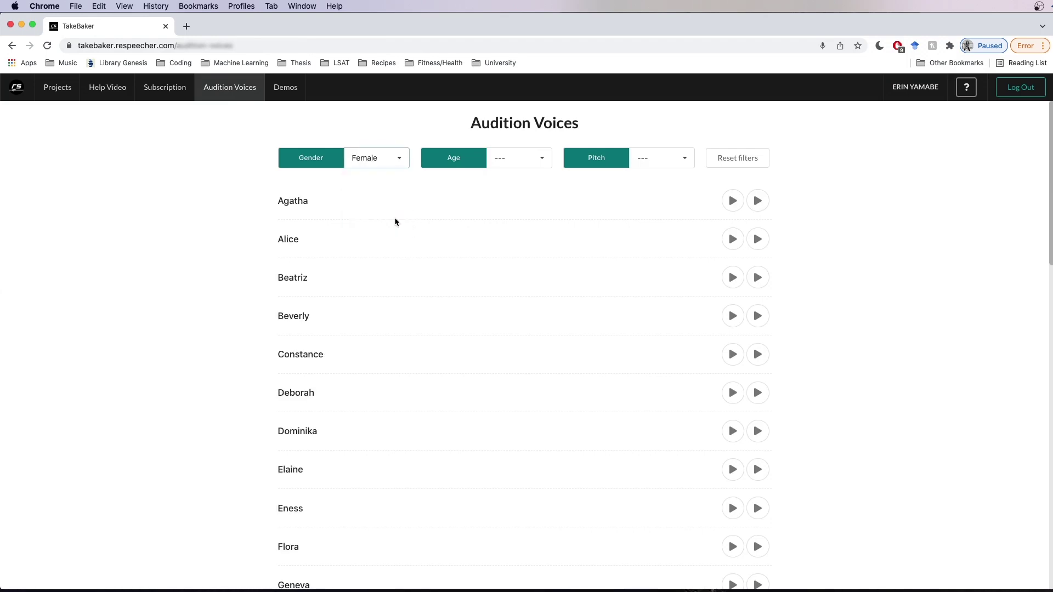
left_click(532, 159)
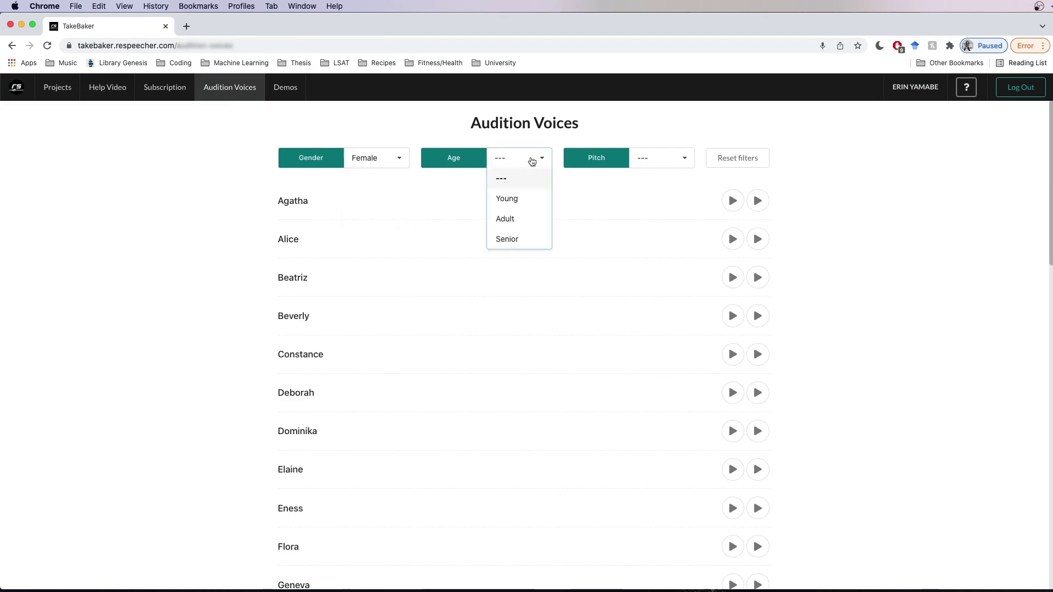
left_click(528, 240)
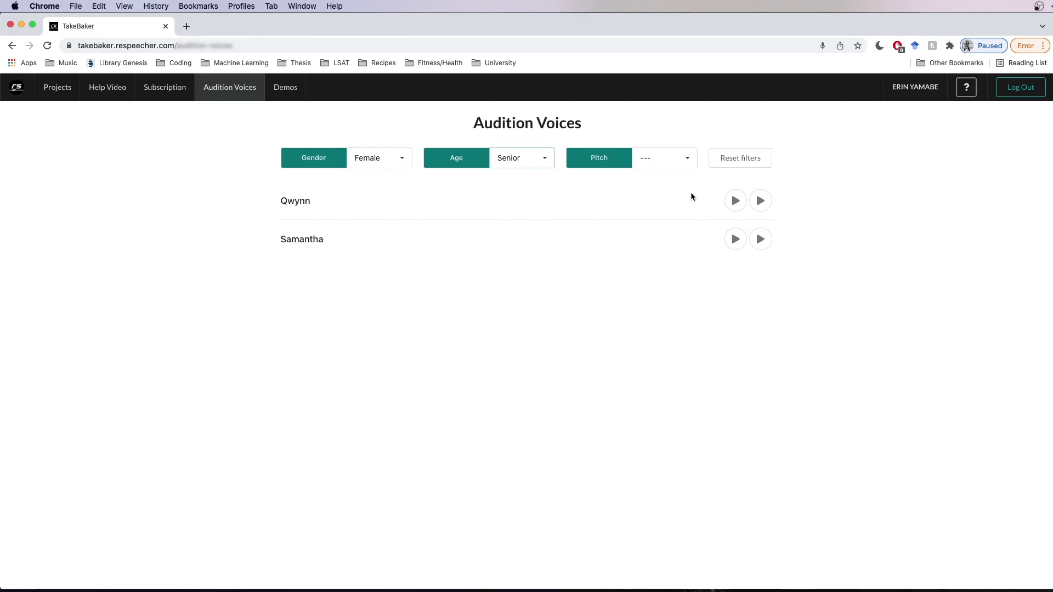
Step: Play the Qwynn and Samantha voice samples, then go back to Projects
left_click(735, 203)
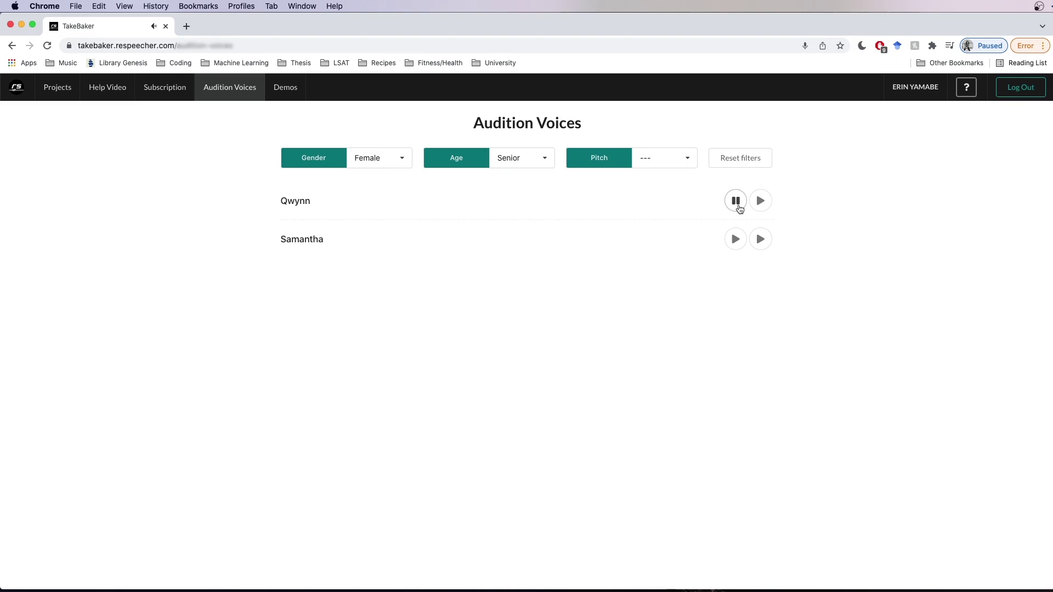
left_click(735, 242)
left_click(735, 242)
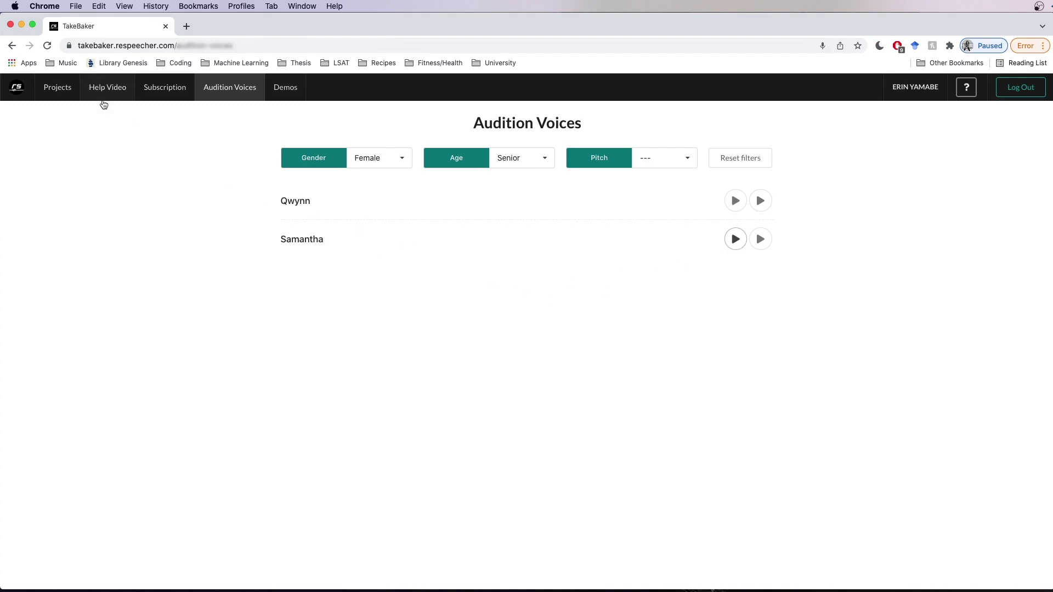
left_click(58, 88)
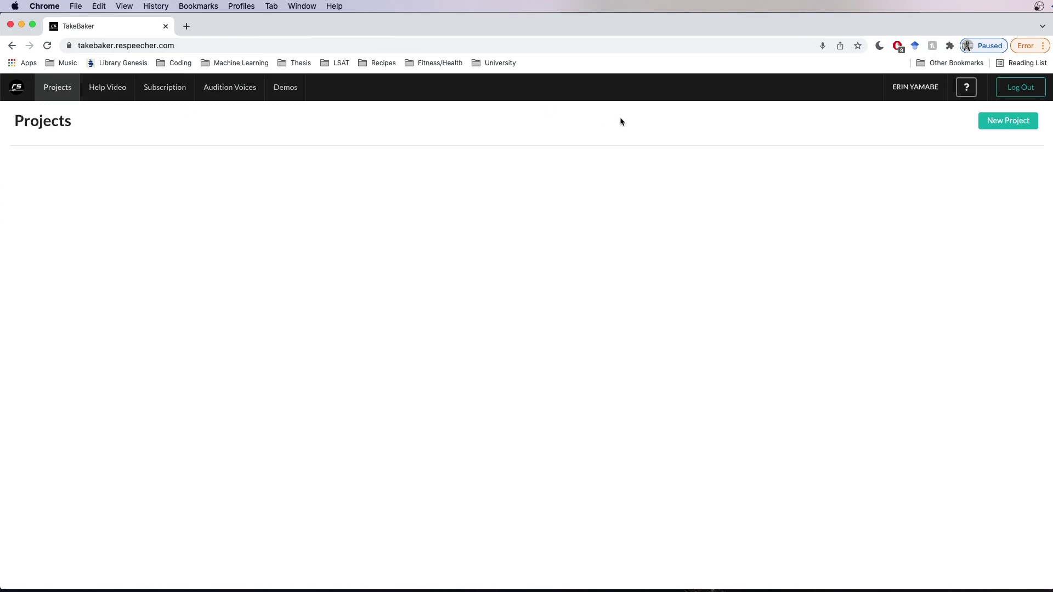
Step: Create project 'Erin to Samantha' with the senior Samantha voice, then return to Projects
left_click(1008, 121)
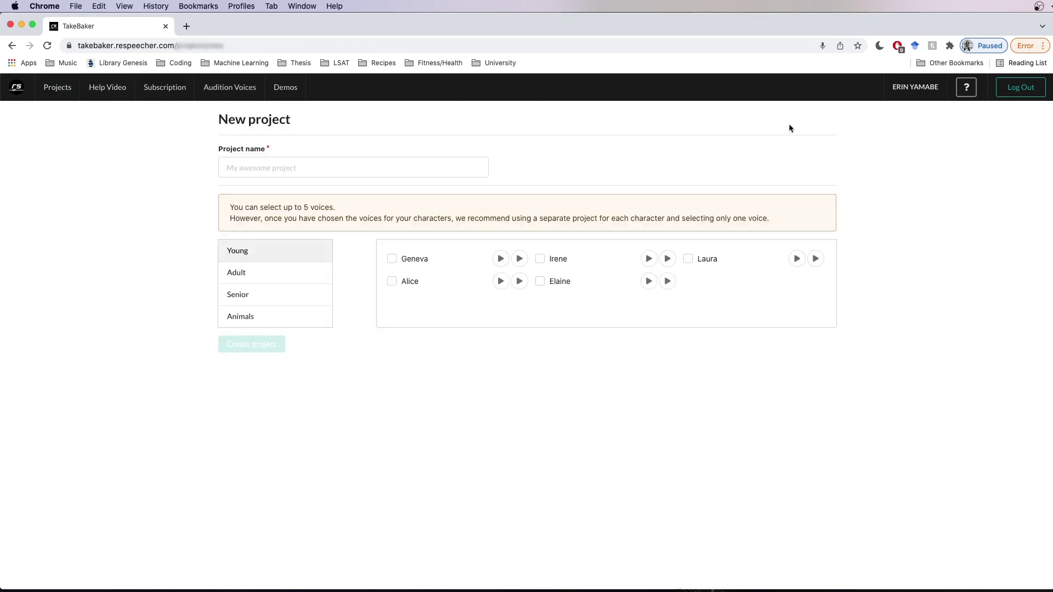
left_click(443, 170)
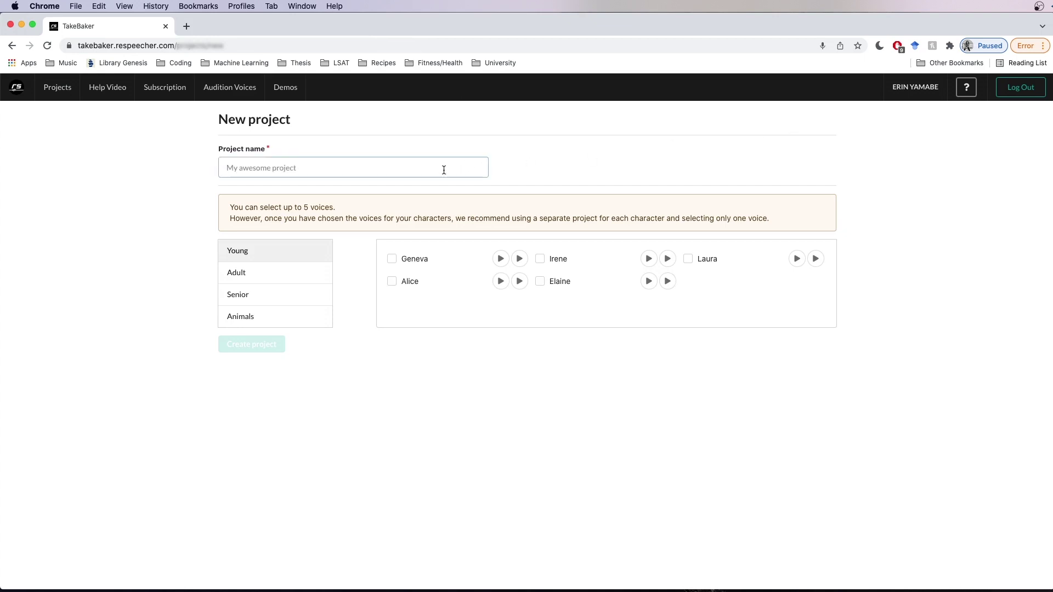
type("Erin to Samantha")
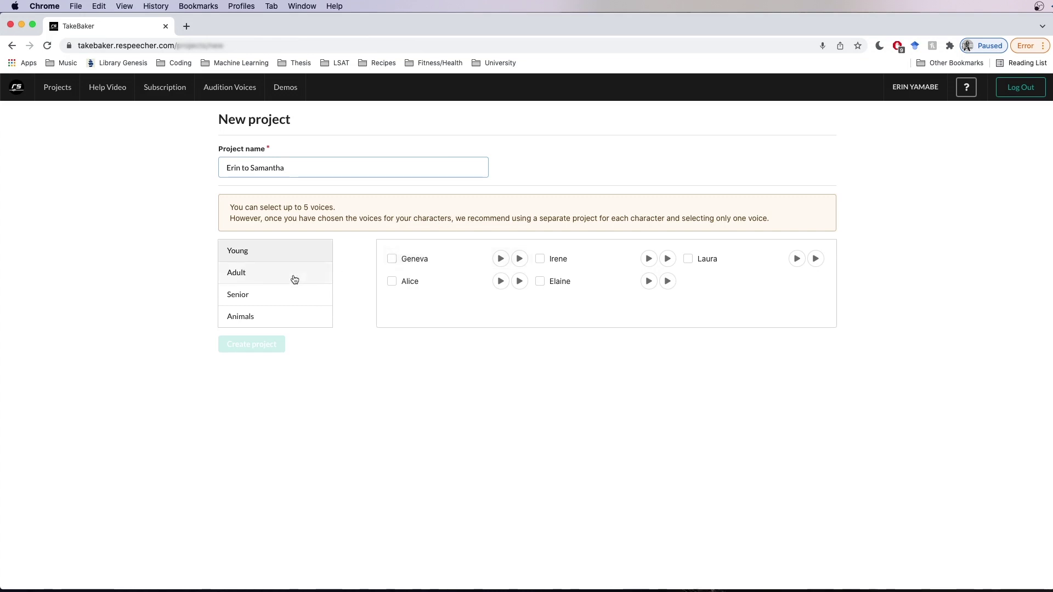
left_click(322, 295)
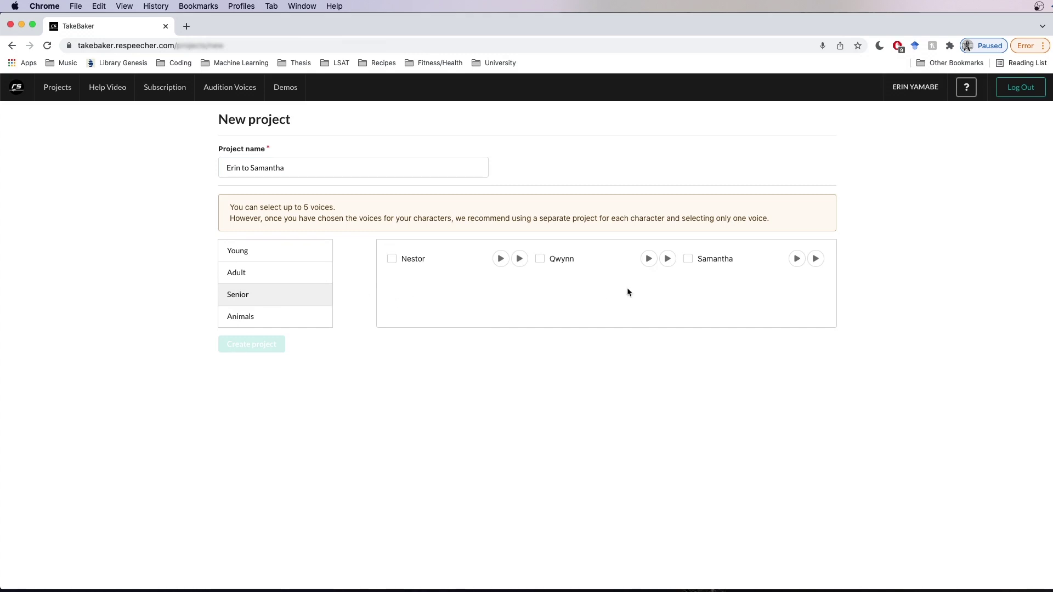
left_click(688, 259)
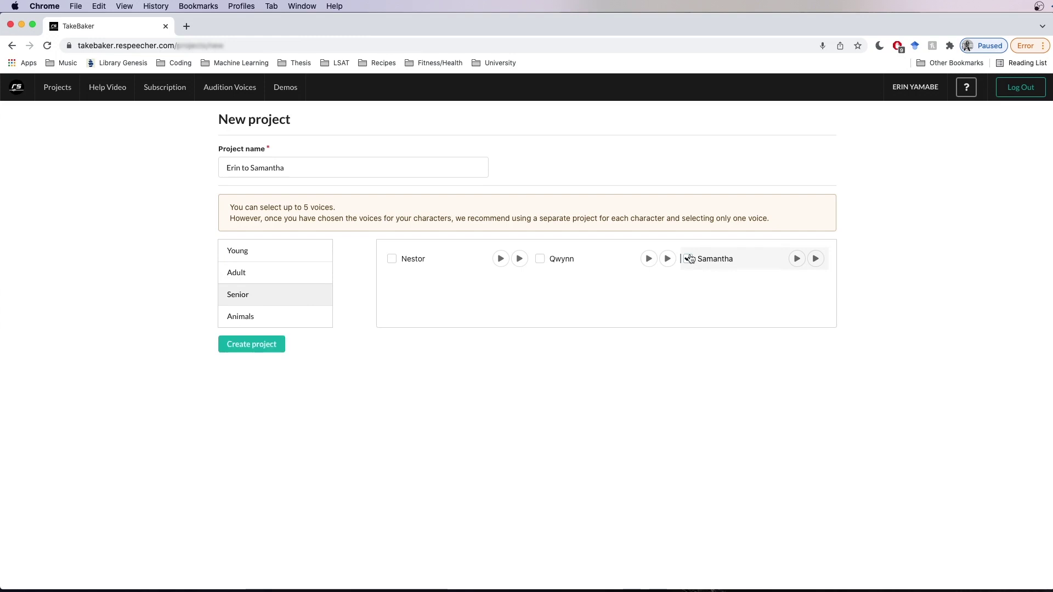
left_click(271, 346)
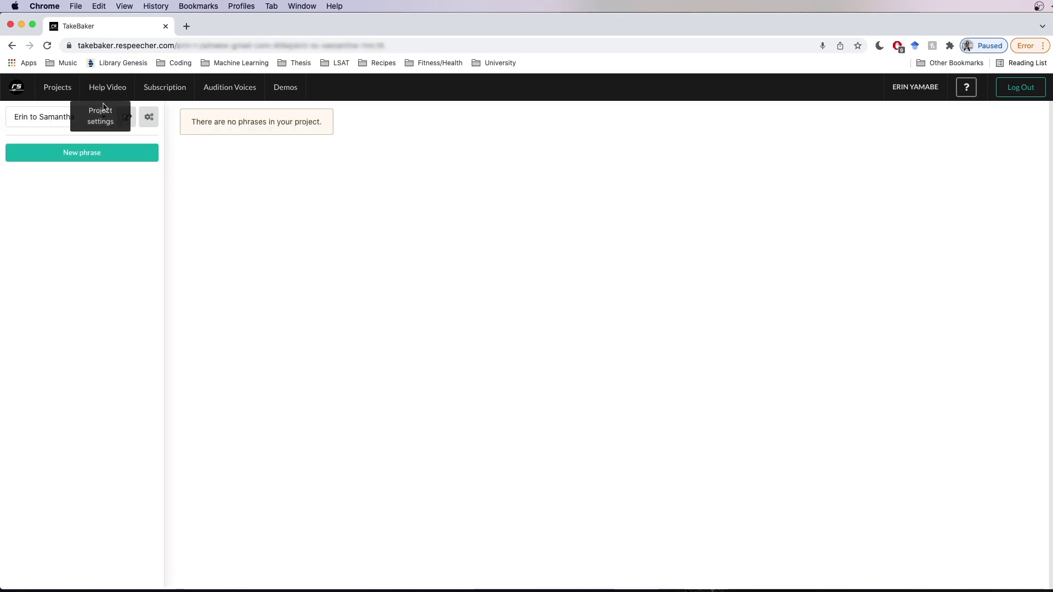
left_click(57, 87)
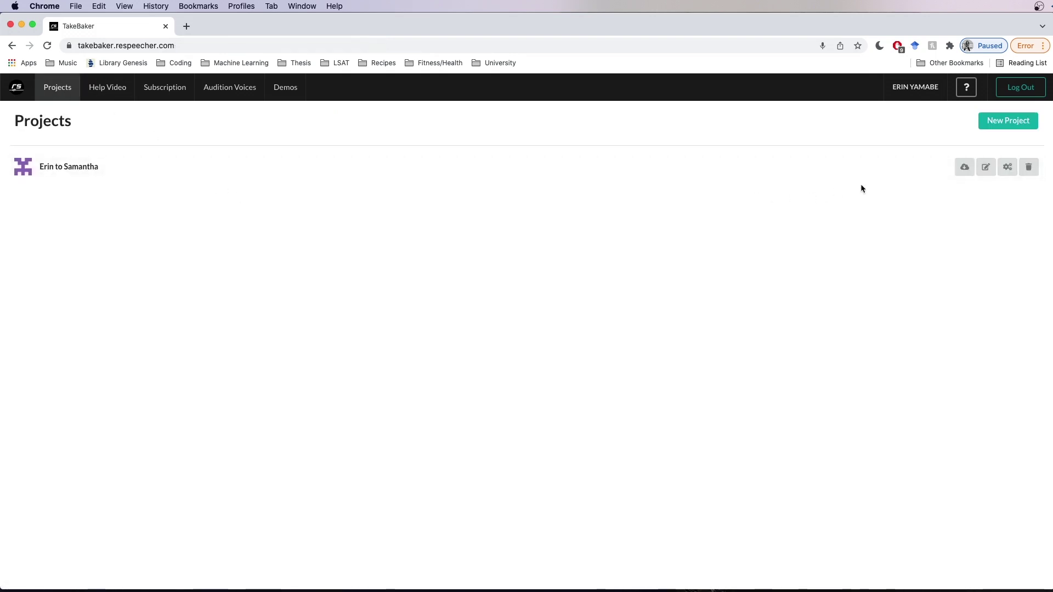
Step: In the Erin to Samantha project, save a new phrase with text 'Hi, my name is Erin'
left_click(835, 172)
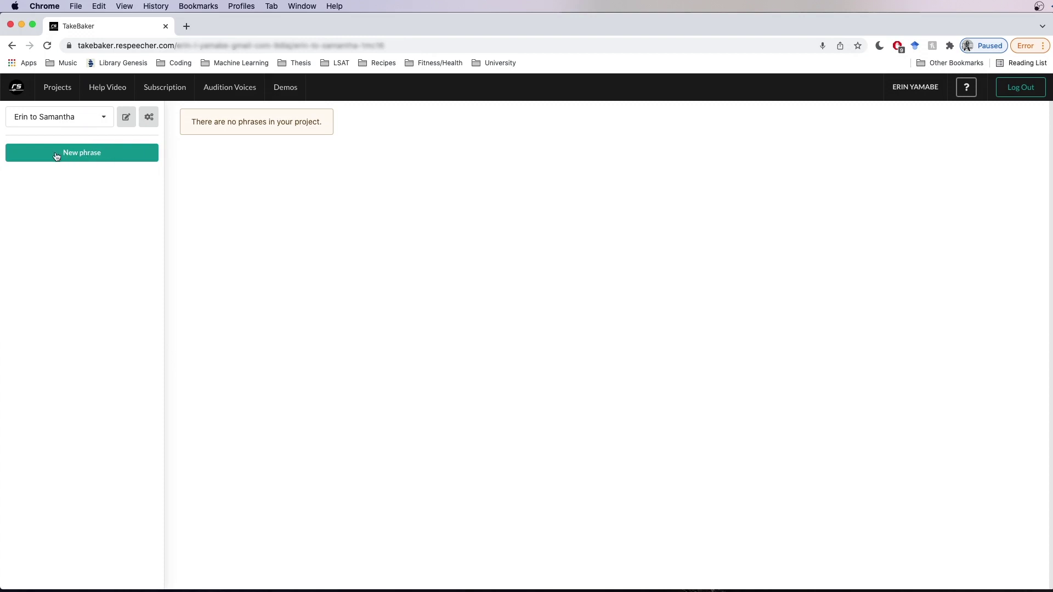
left_click(109, 153)
left_click(402, 339)
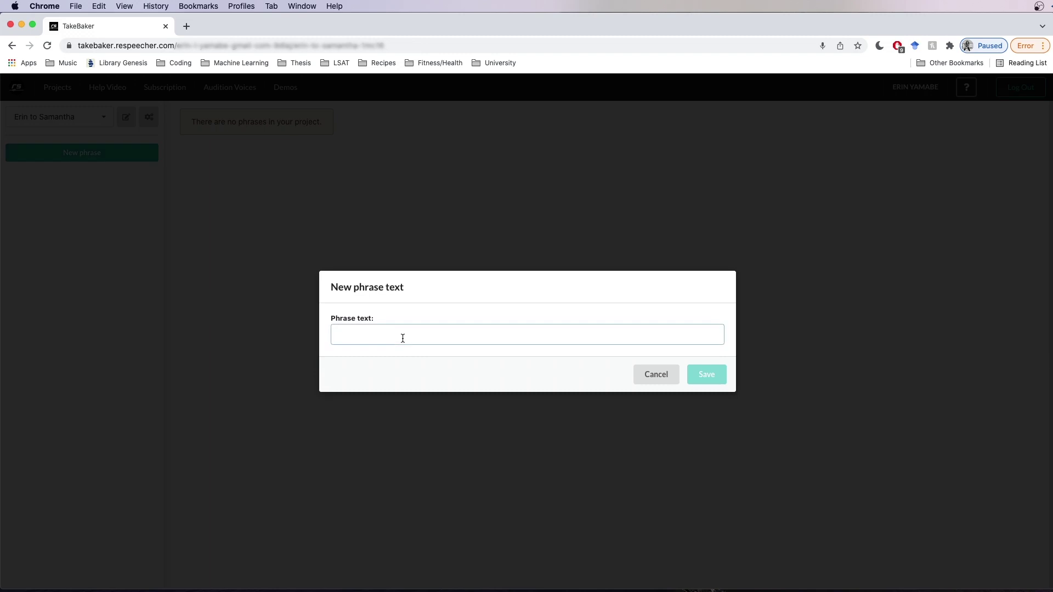
type("Hi")
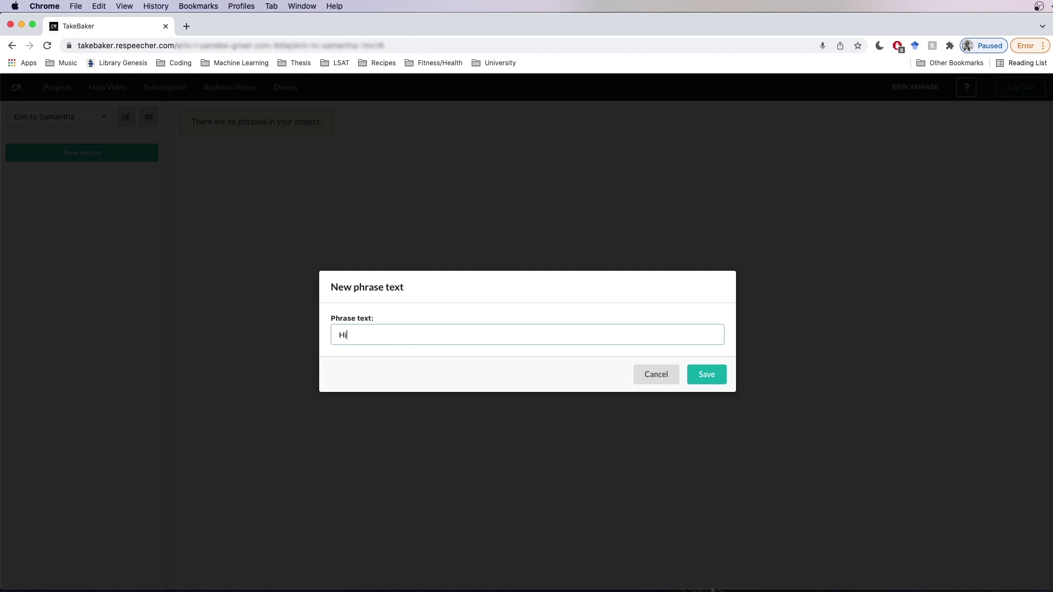
type(", my name is Erin")
key("Return")
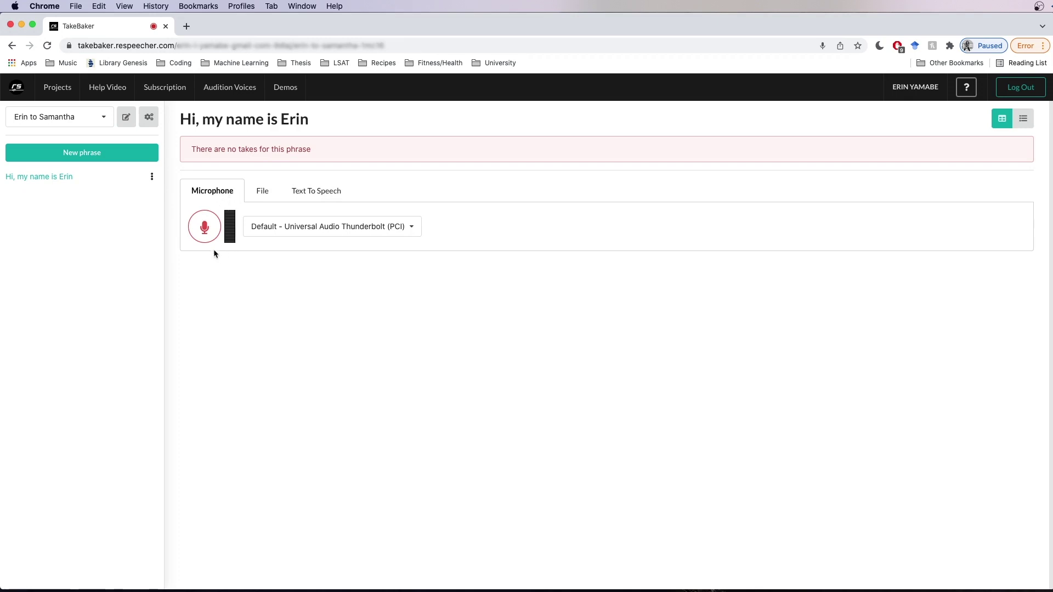
left_click(271, 195)
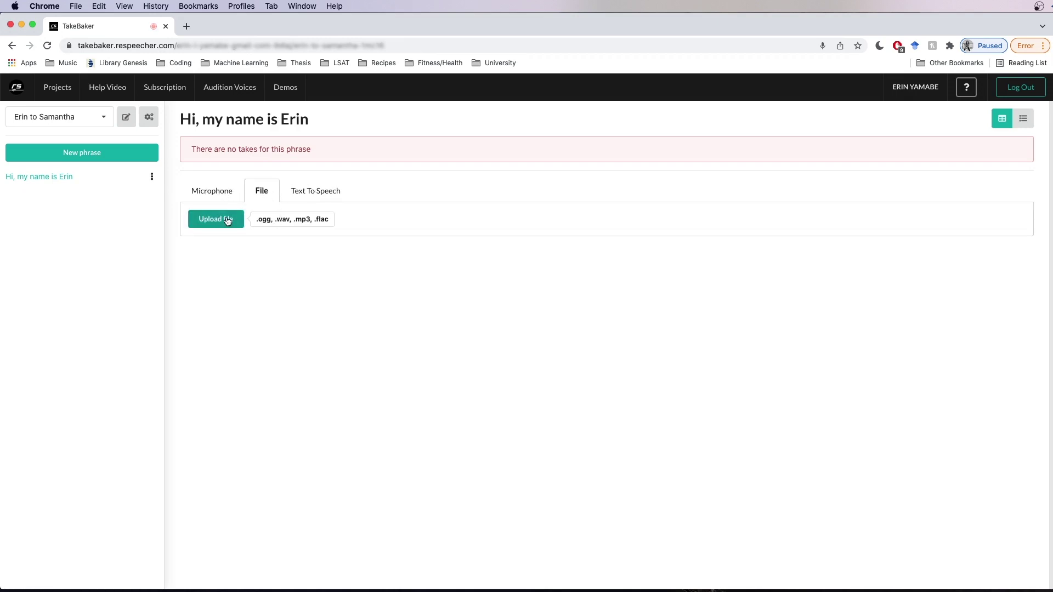
left_click(315, 196)
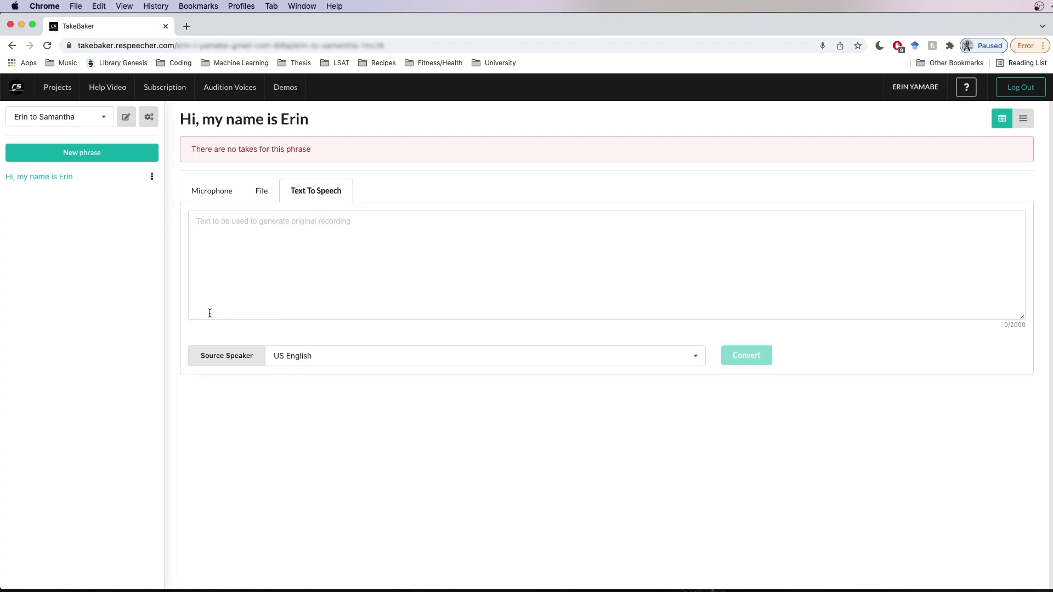
left_click(213, 193)
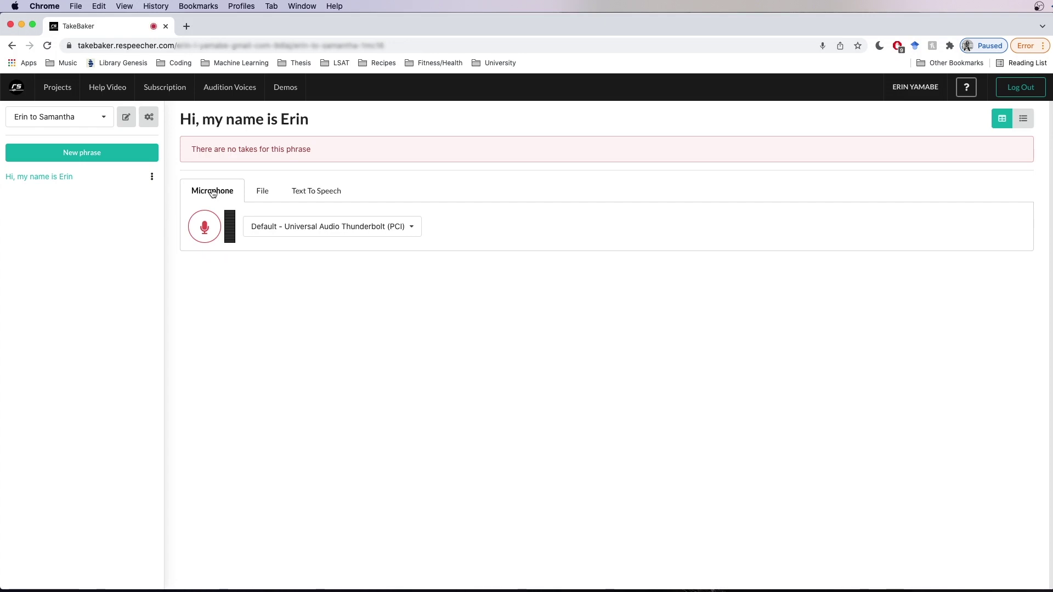
left_click(314, 229)
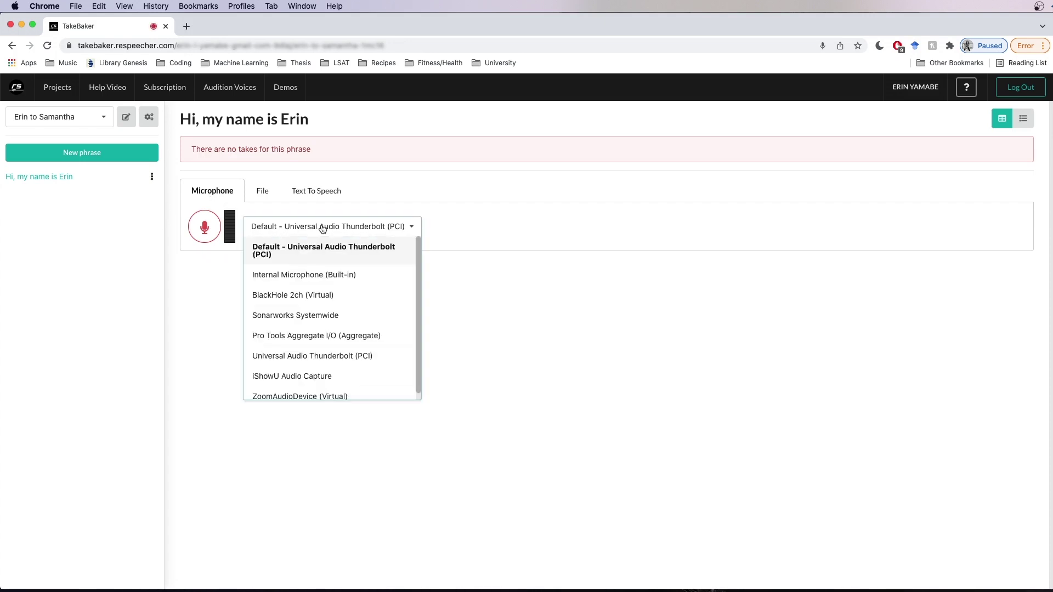
left_click(343, 250)
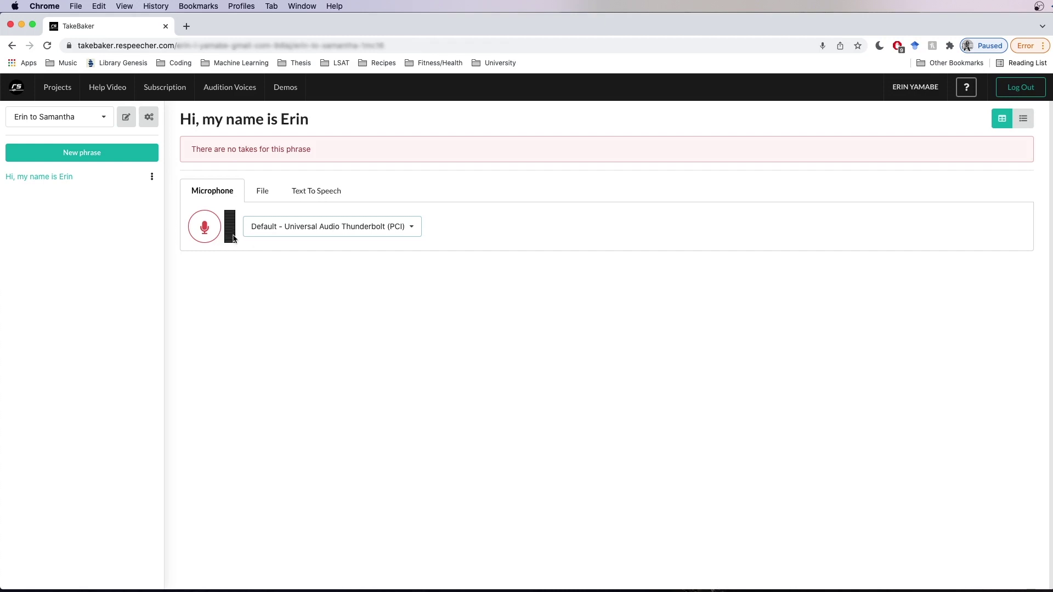
Step: Record a short microphone take of the phrase 'Hi, my name is Erin'
left_click(204, 227)
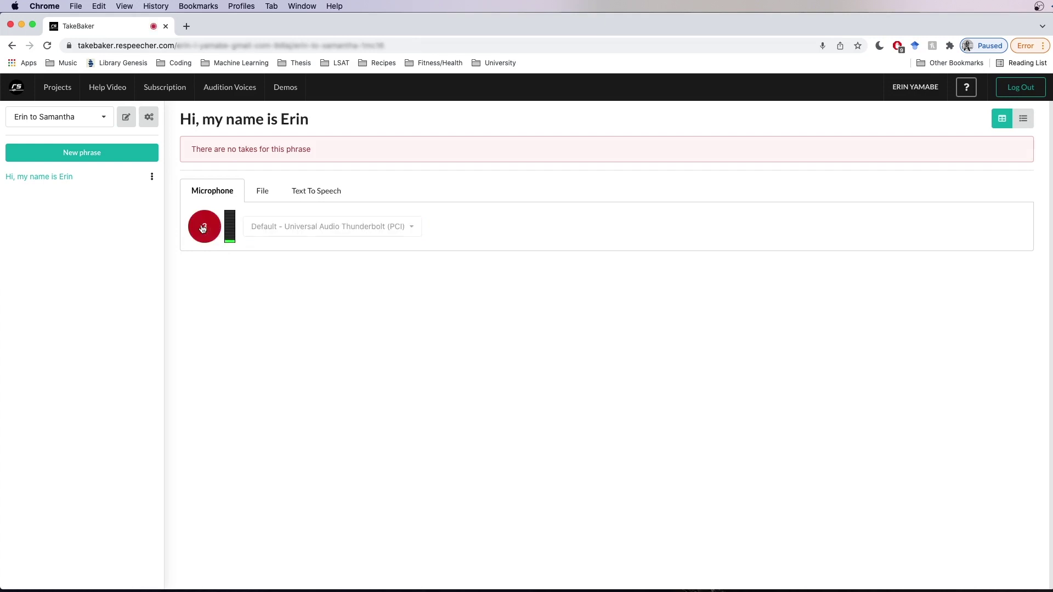
left_click(202, 228)
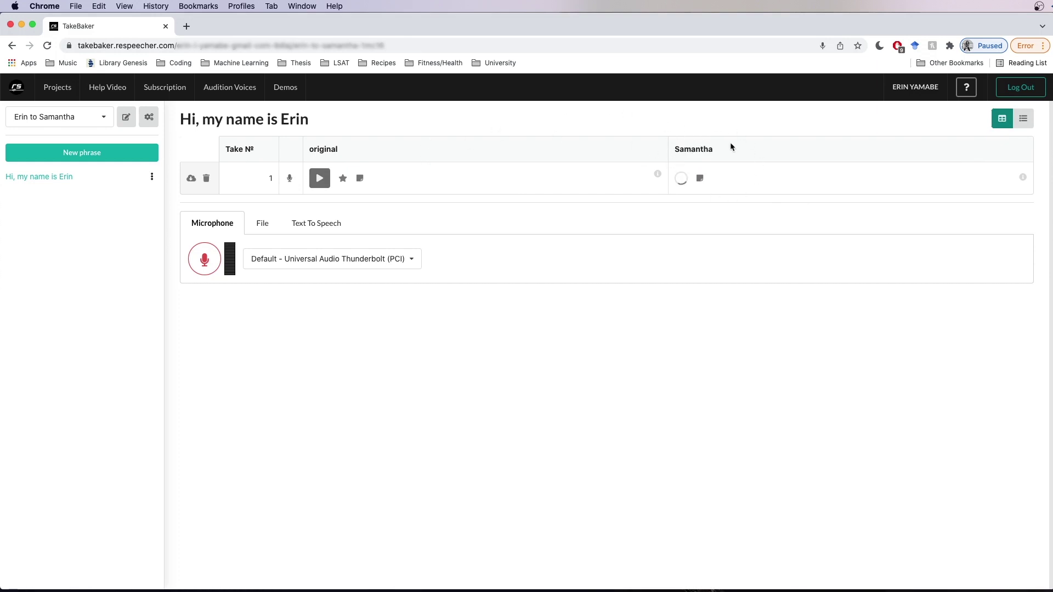
Step: Switch to list view, expand Take # 1, play its original, and check delete and download options
left_click(1022, 119)
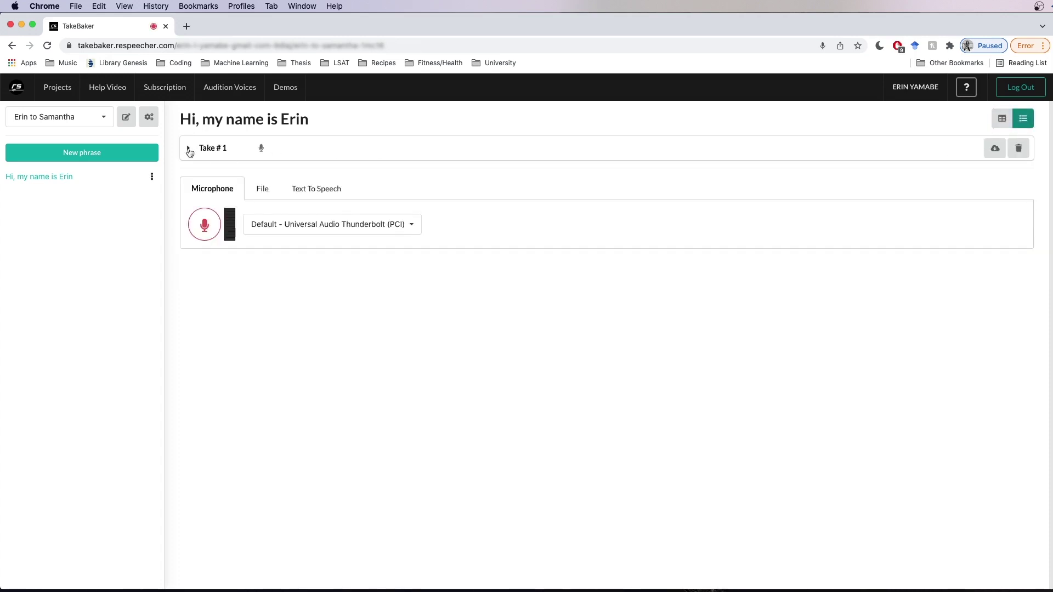
left_click(227, 159)
left_click(290, 177)
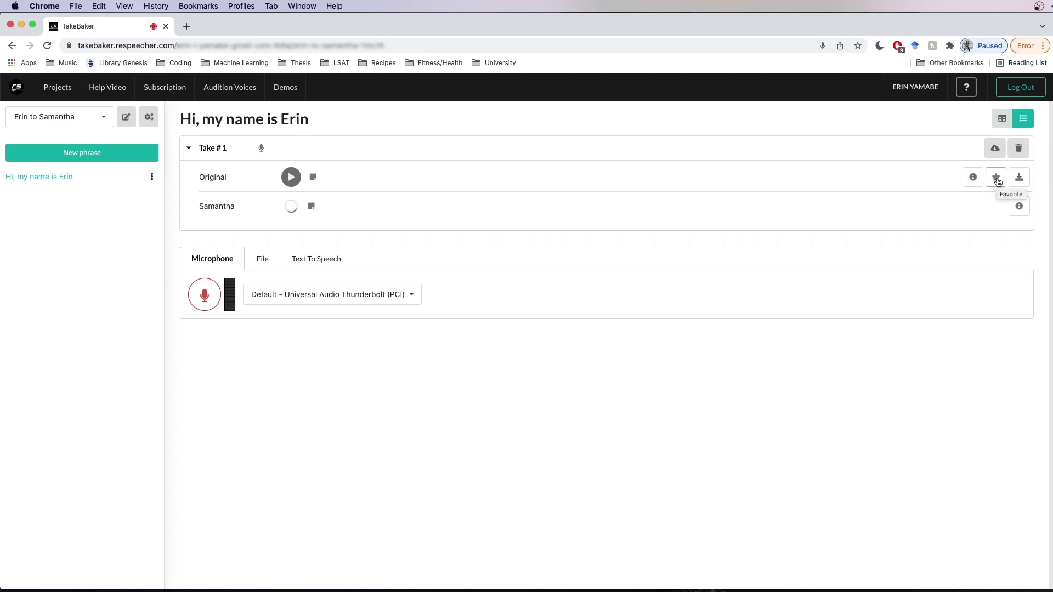
left_click(1018, 148)
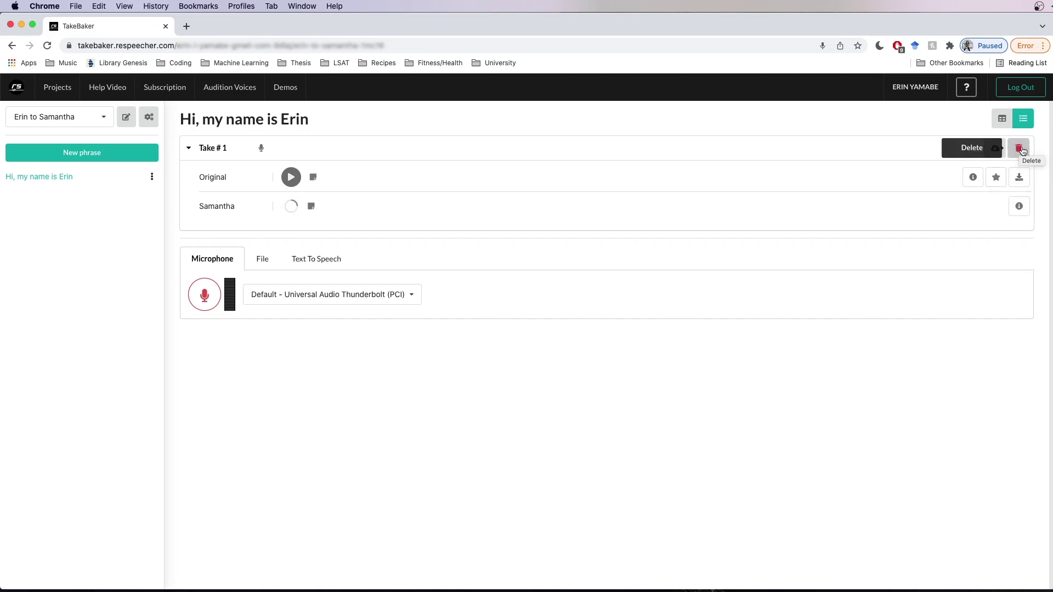
left_click(994, 149)
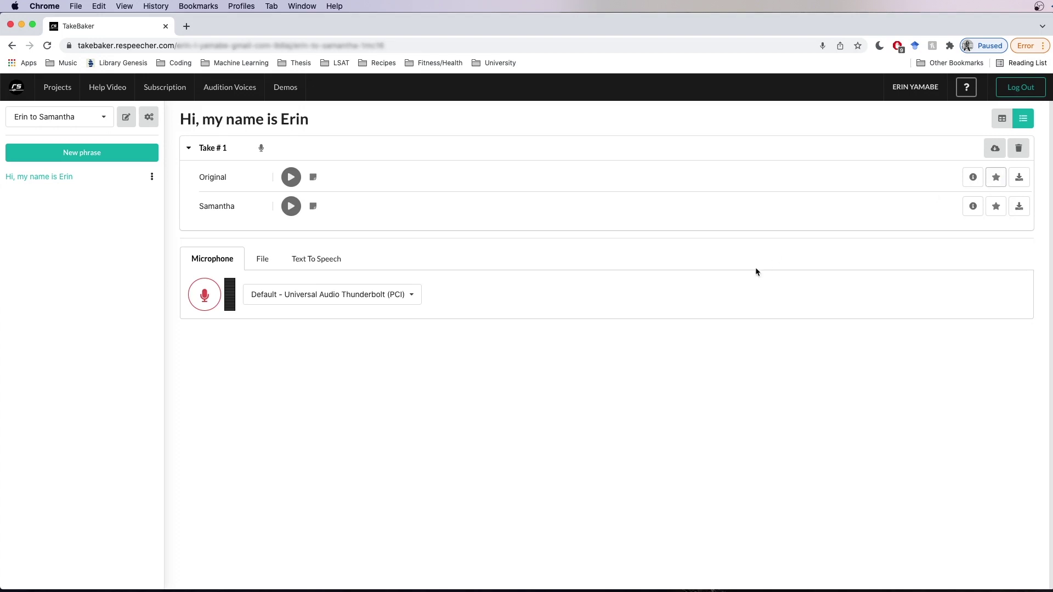
Step: Upload Hi my name is Erin.wav from the Desktop as a take and expand Take # 2
left_click(265, 261)
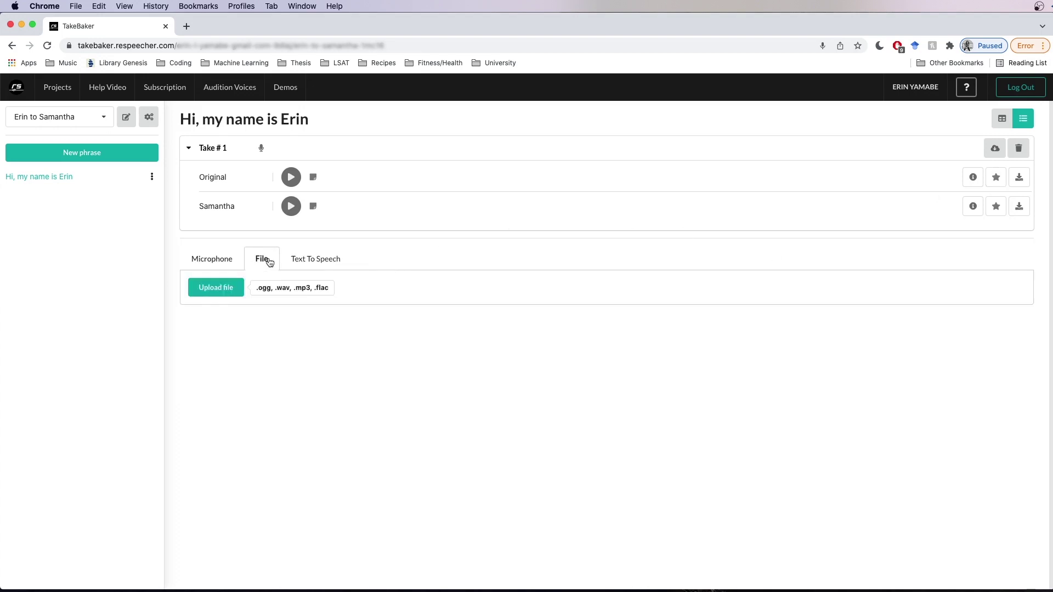
left_click(226, 293)
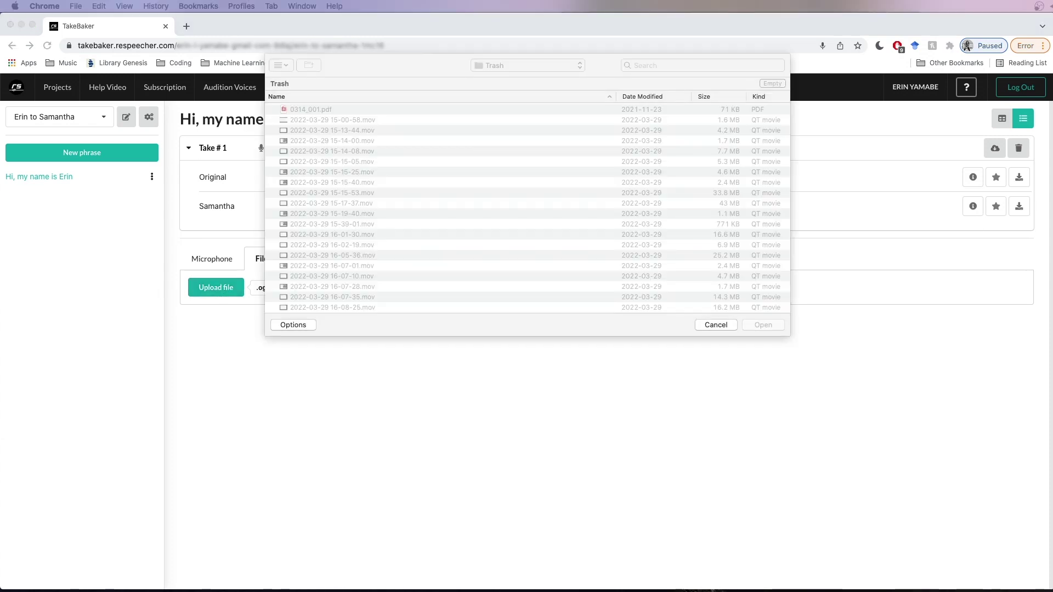
left_click_drag(400, 580, 558, 222)
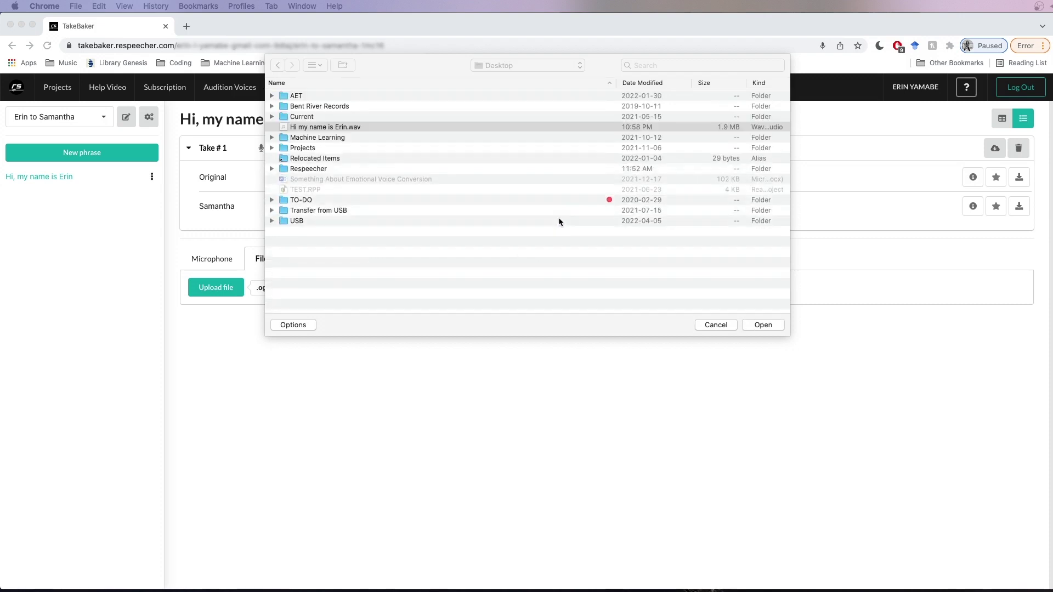
left_click(763, 325)
left_click(763, 324)
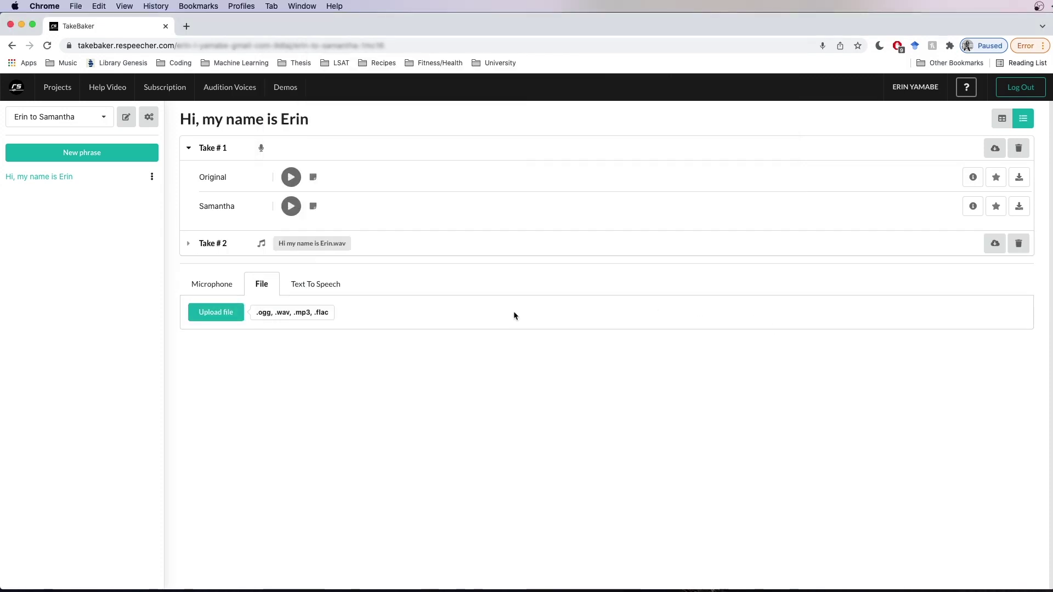
left_click(189, 243)
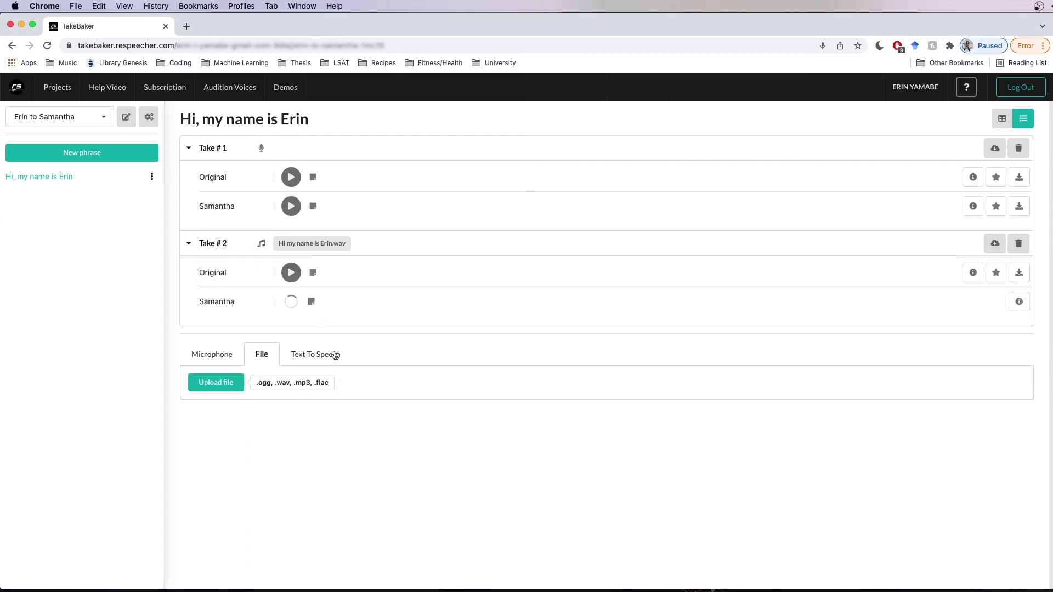
Step: Convert the text 'Hi, my name is Erin' to speech with the US English source speaker
left_click(321, 392)
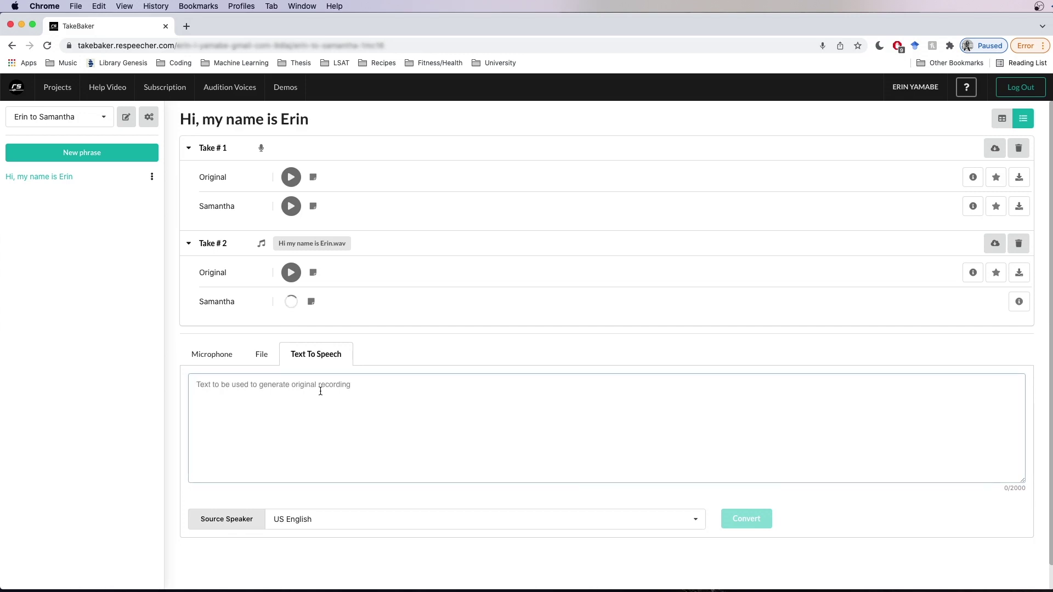
type("Hi, my name is Erin")
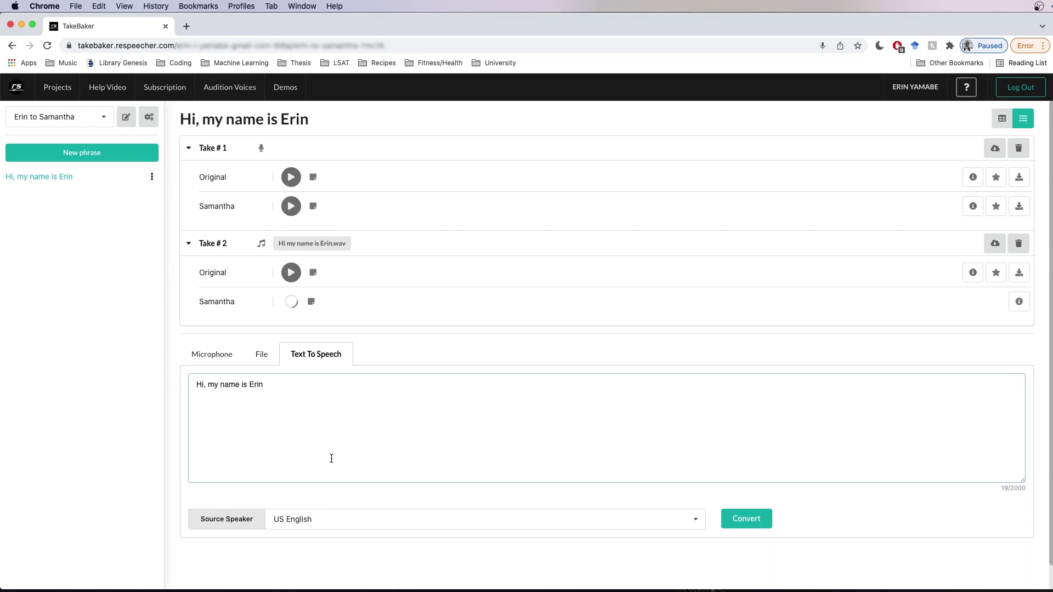
left_click(349, 524)
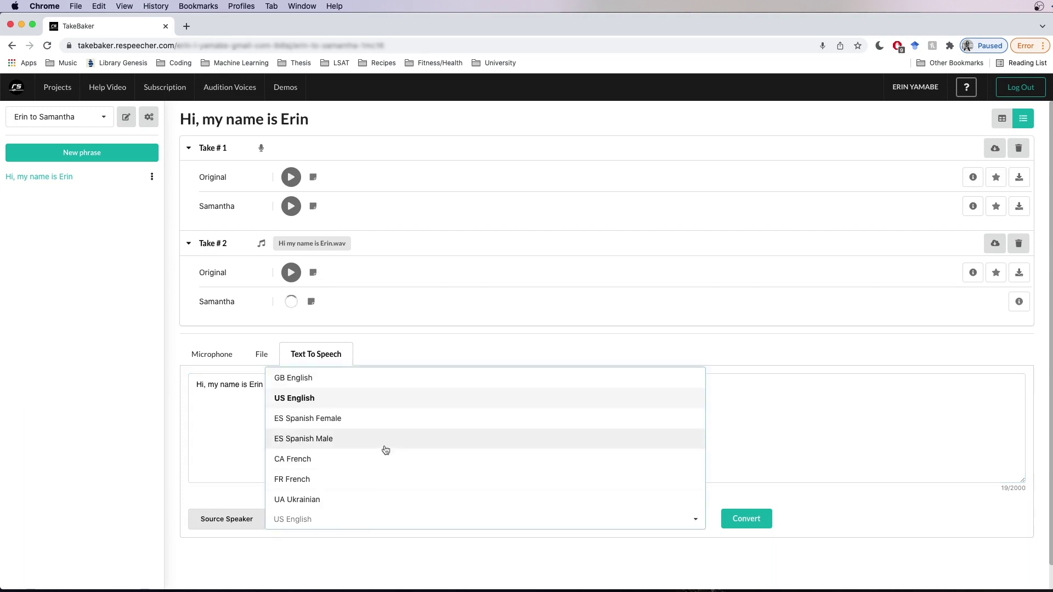
left_click(382, 404)
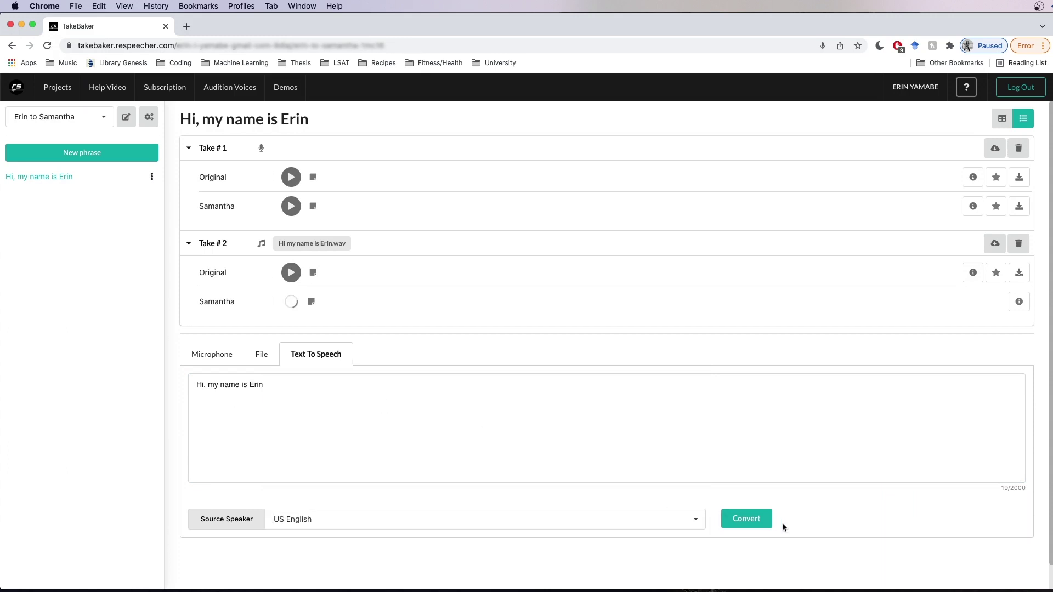
left_click(764, 518)
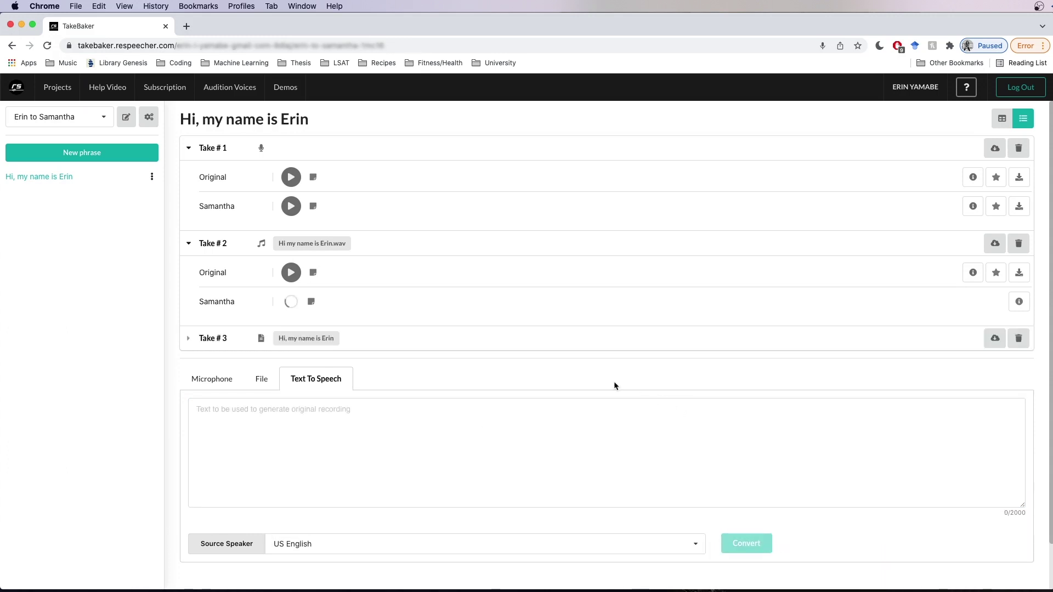
Step: Expand Take #3, play the Original and Samantha versions of Takes 1–3, then bring up project settings
left_click(188, 338)
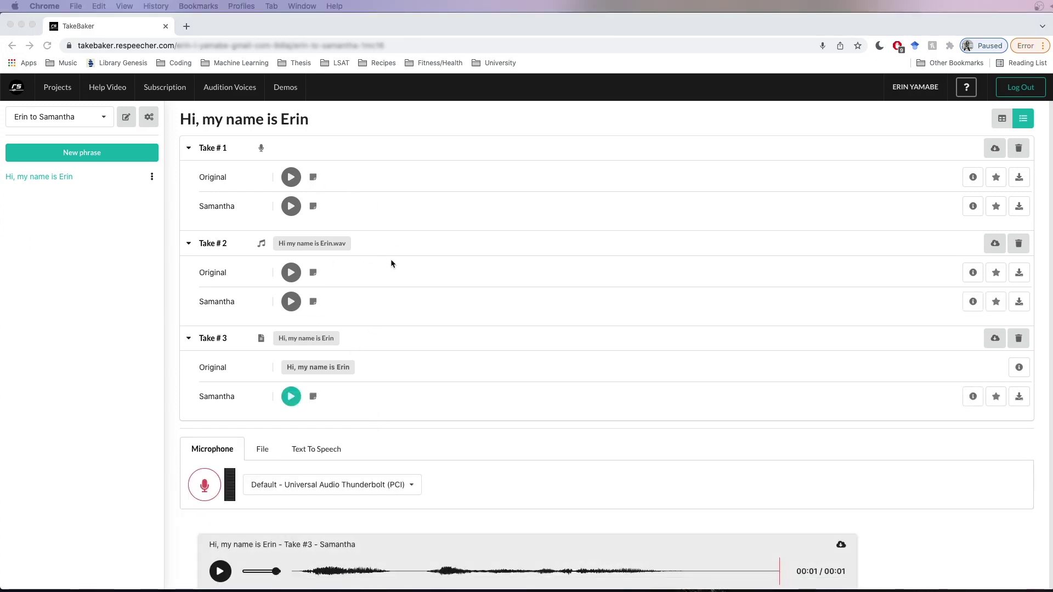
left_click(291, 178)
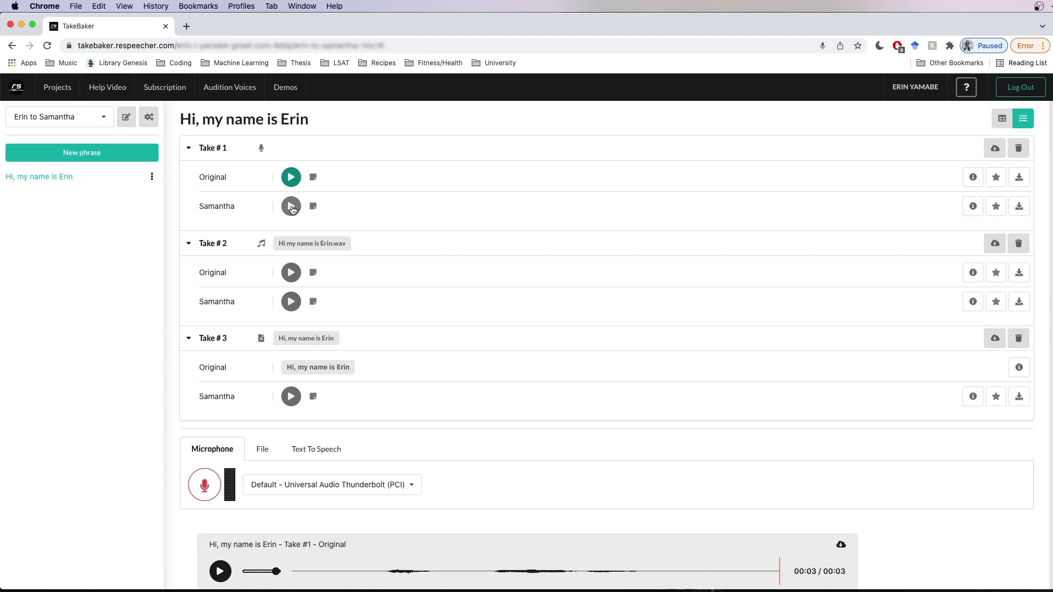
left_click(291, 206)
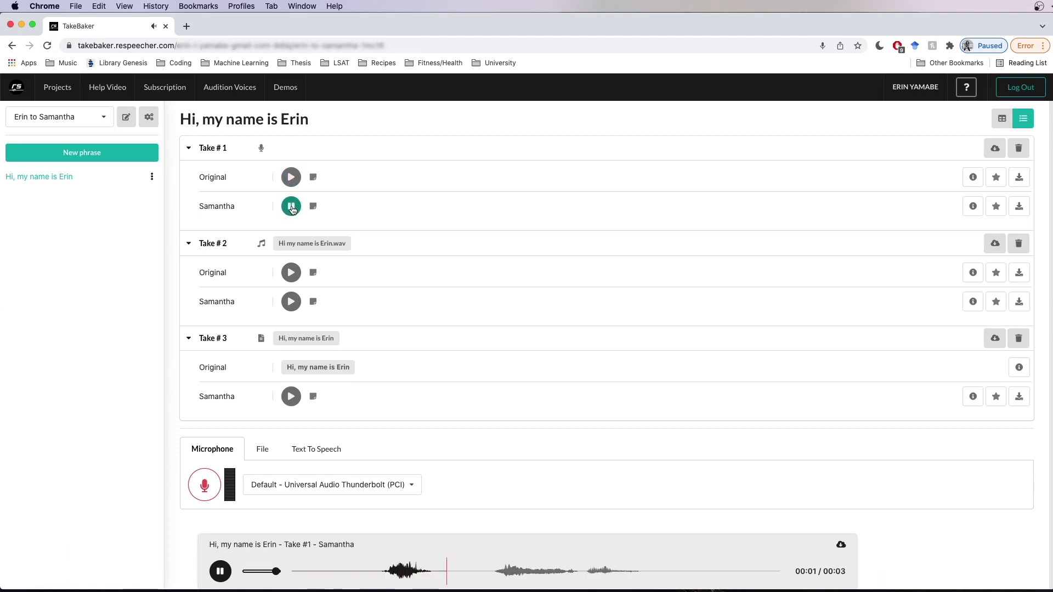
left_click(291, 274)
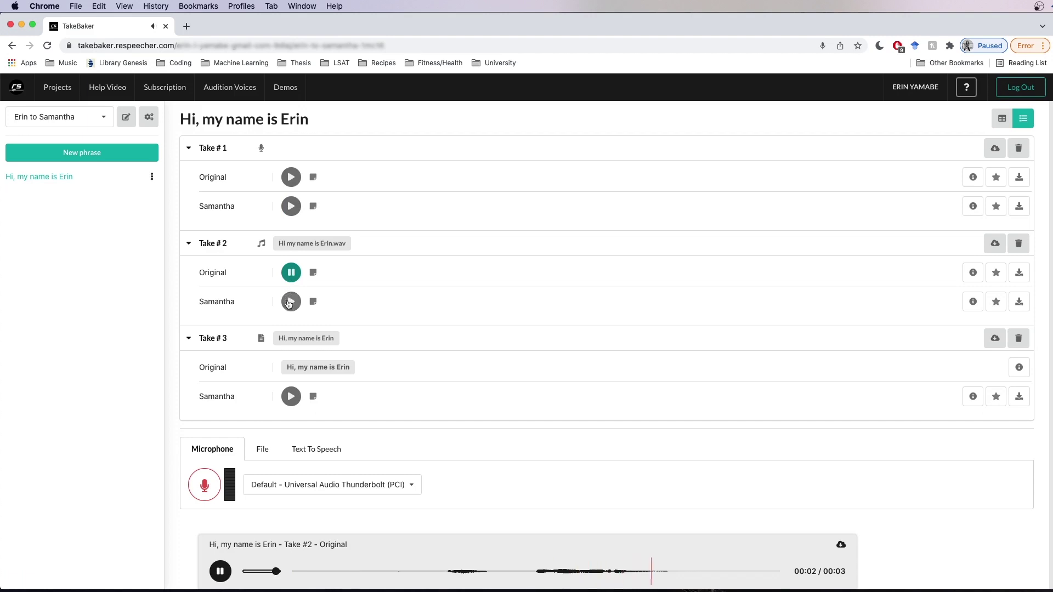
left_click(289, 303)
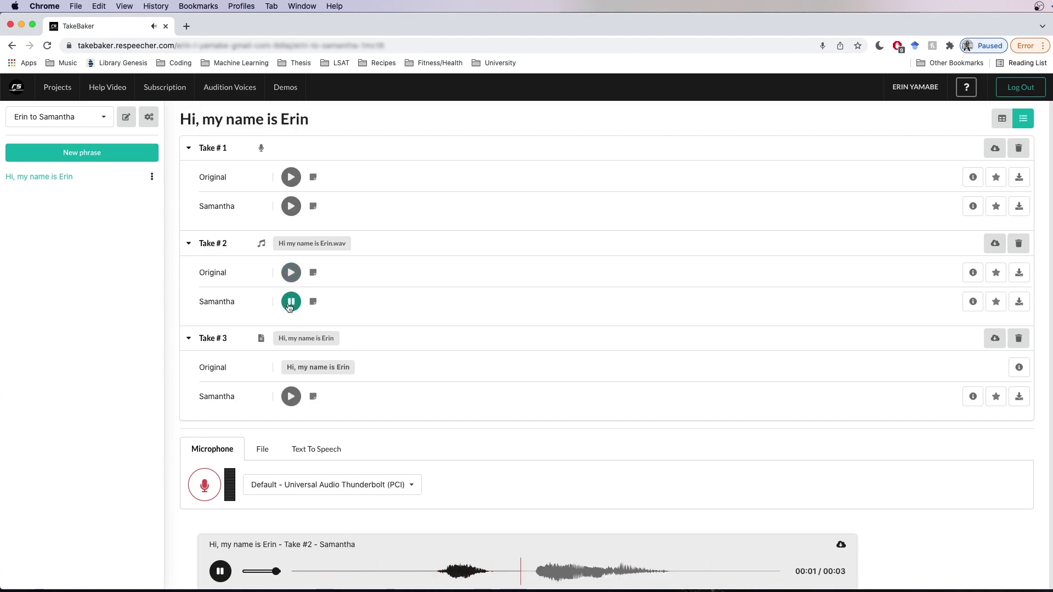
left_click(291, 396)
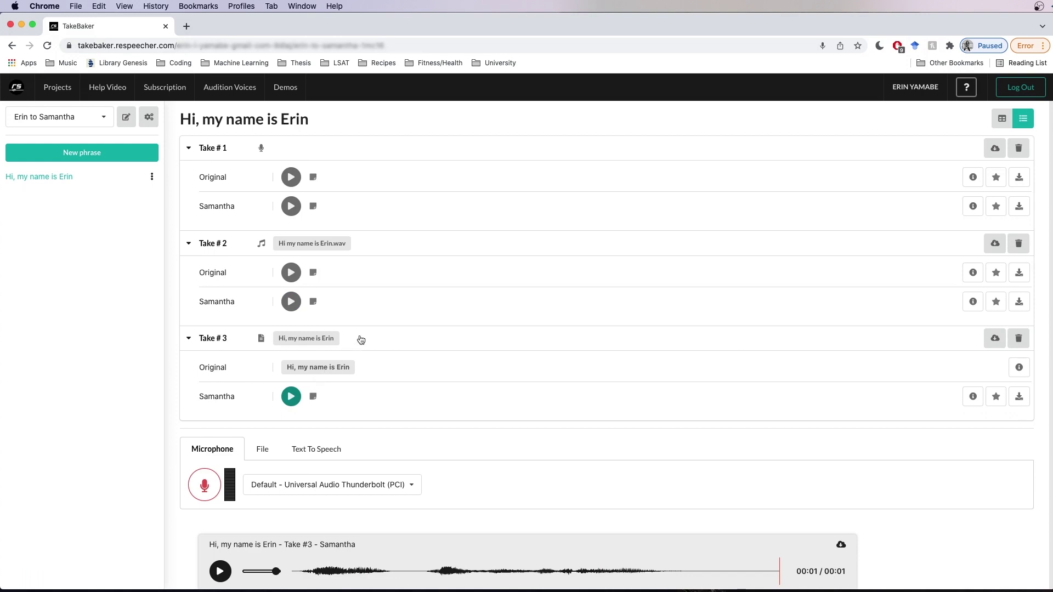
left_click(150, 117)
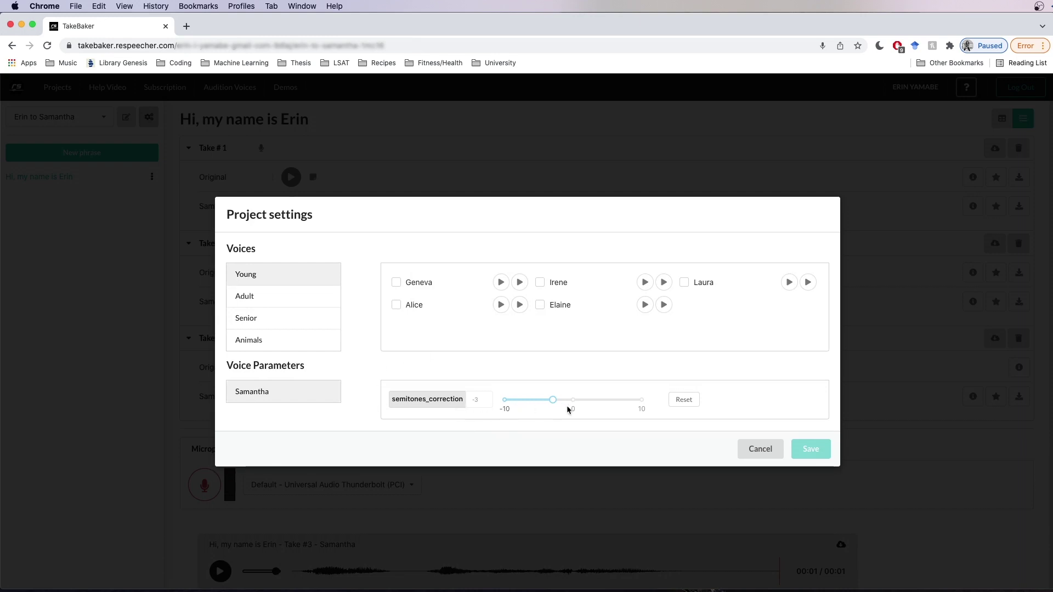
Step: Try the semitones_correction slider's range, settle on -3, and save the voice parameters
mouse_move(561, 401)
left_mouse_down()
mouse_move(612, 403)
mouse_move(535, 402)
mouse_move(573, 401)
left_mouse_up()
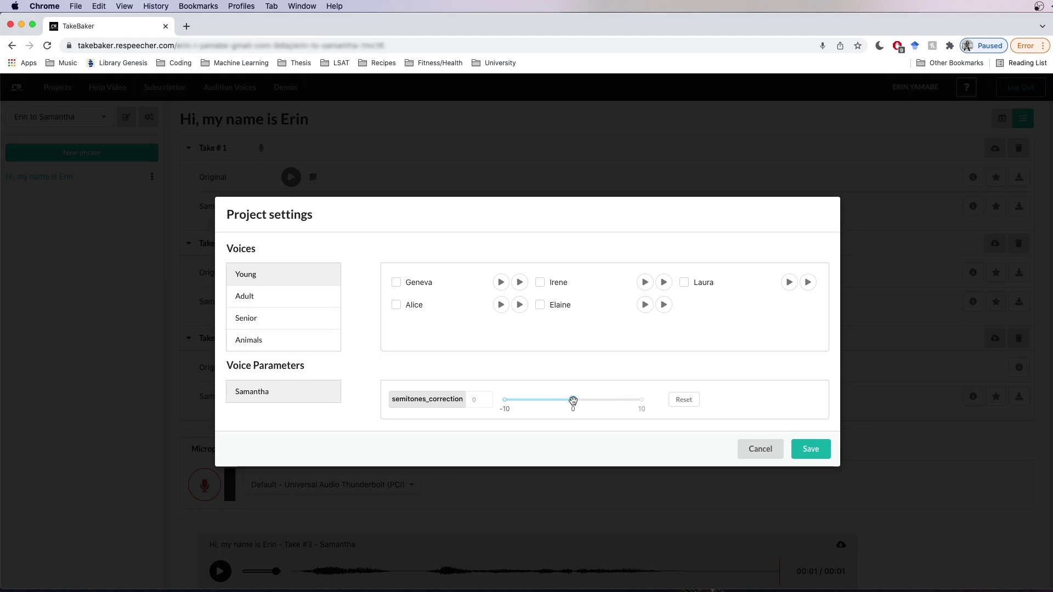
mouse_move(572, 401)
left_mouse_down()
mouse_move(650, 401)
mouse_move(503, 403)
mouse_move(572, 408)
left_mouse_up()
left_click_drag(574, 400, 552, 400)
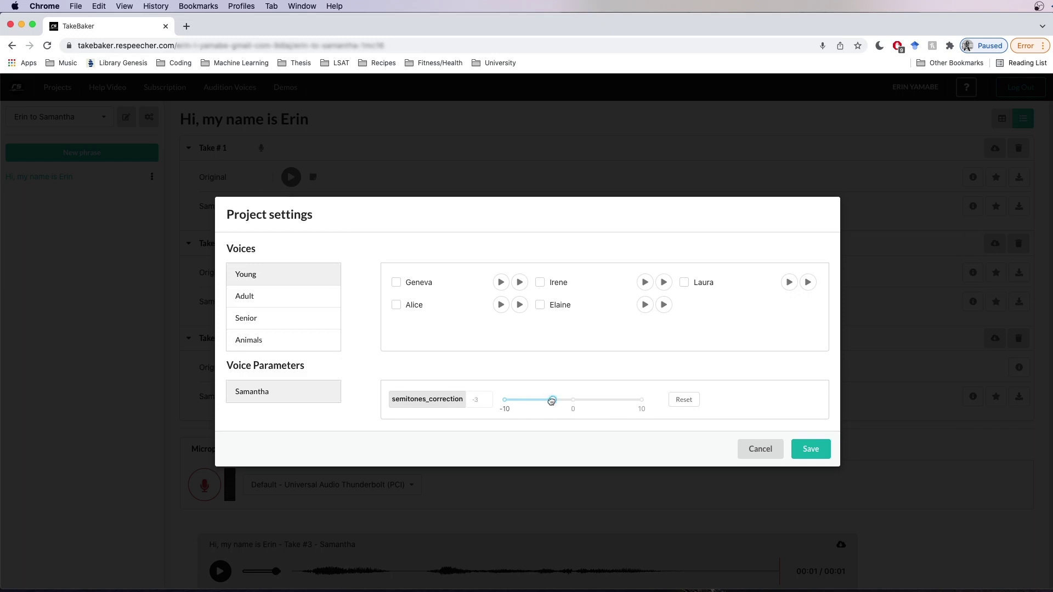
left_click(810, 450)
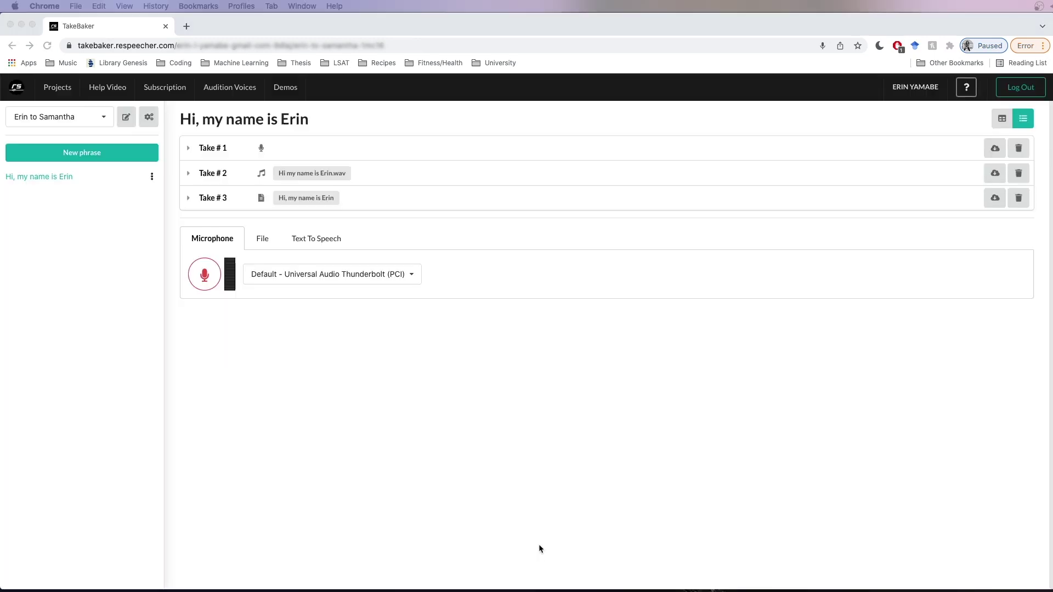
Step: Record a new microphone take as Take # 5 and expand it to show its Samantha version
left_click(206, 277)
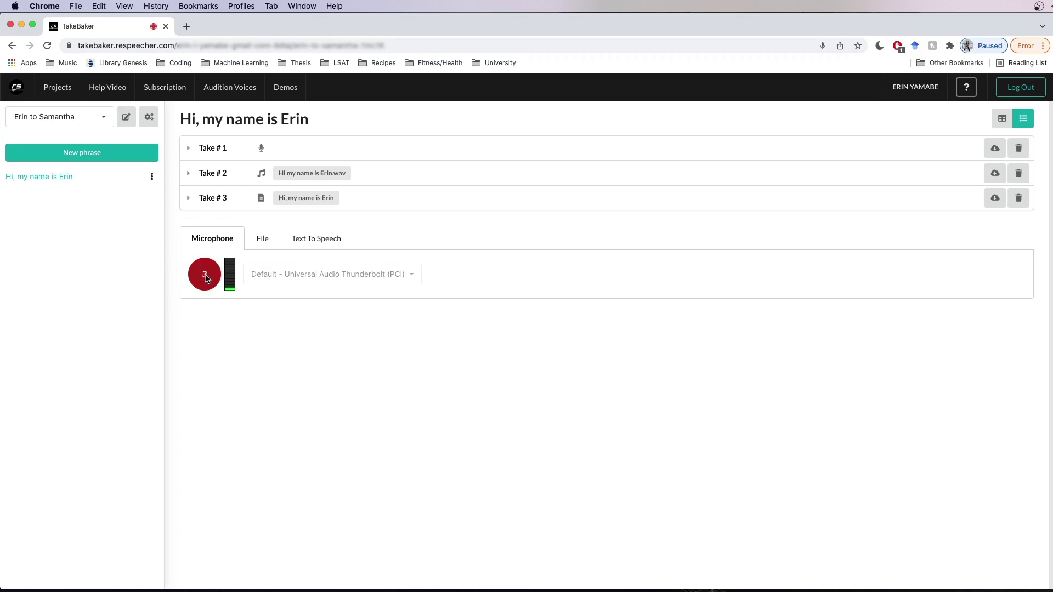
left_click(198, 278)
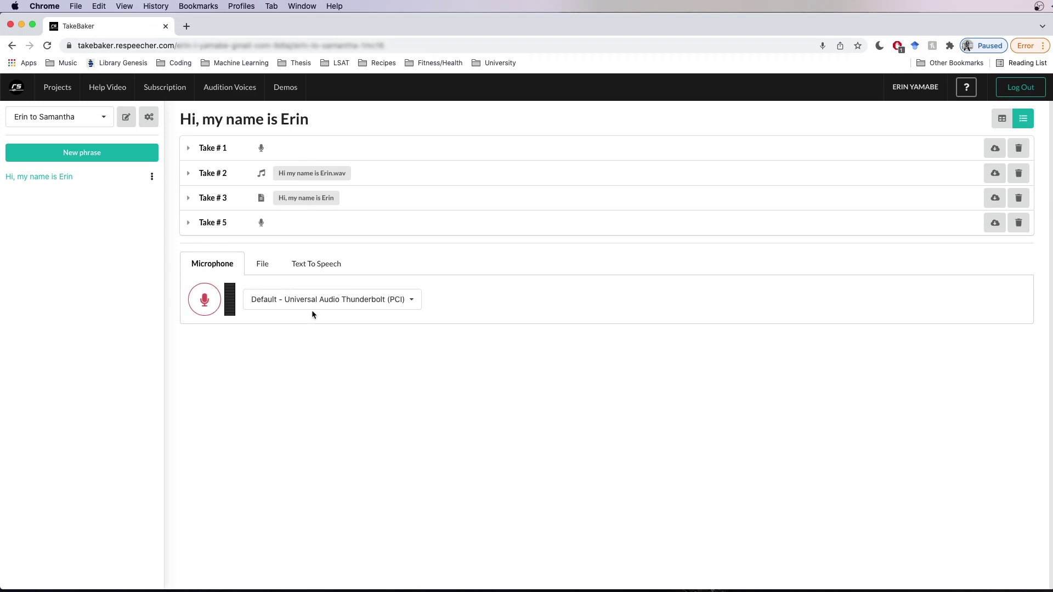
left_click(189, 223)
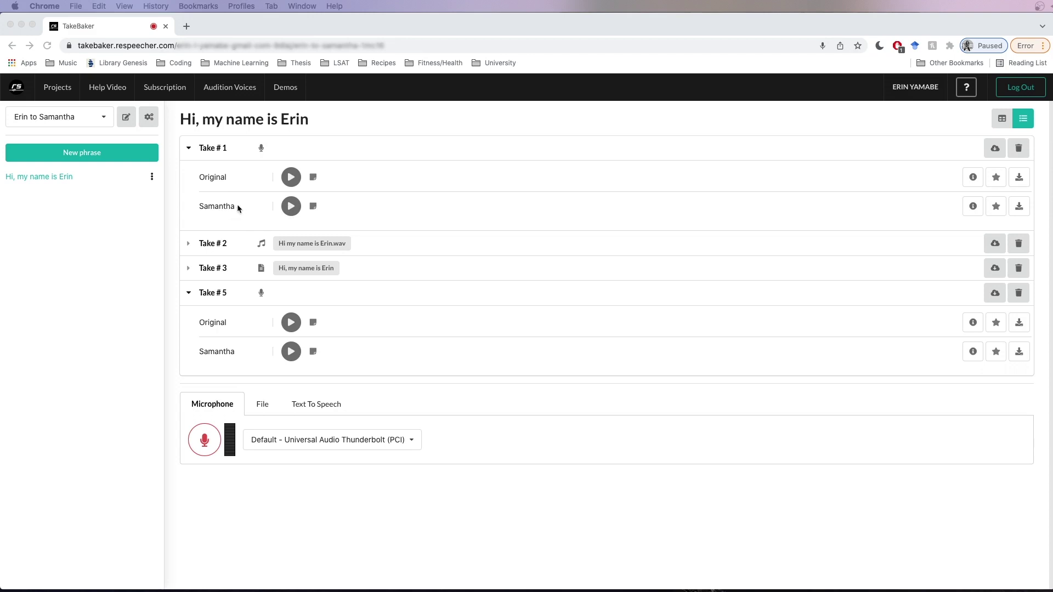
Step: Play the Samantha versions of Take #1 and Take #5, then star Take #5's Samantha version
left_click(292, 207)
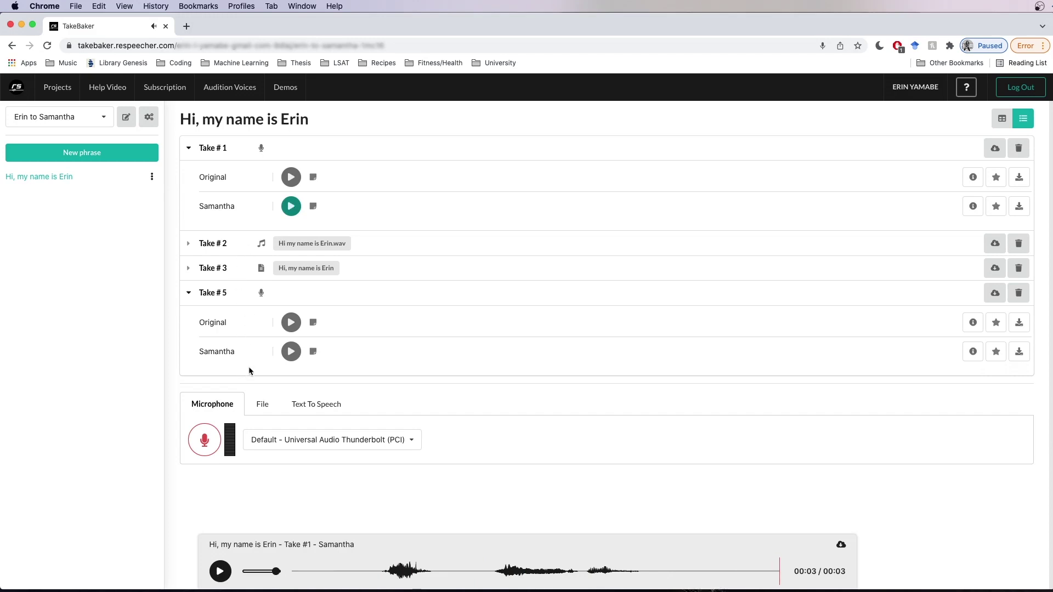
left_click(291, 352)
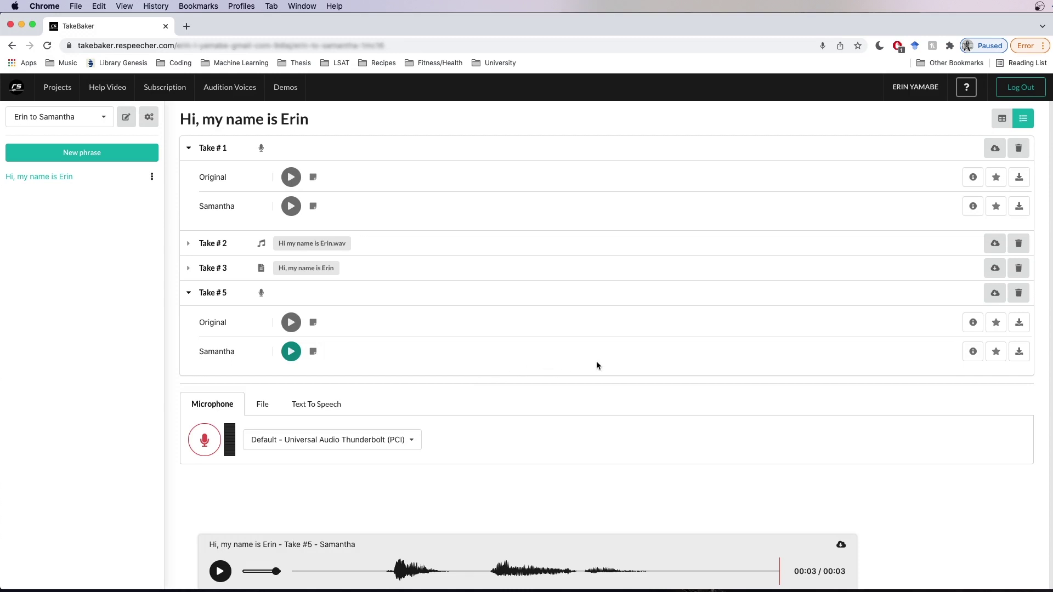
left_click(996, 354)
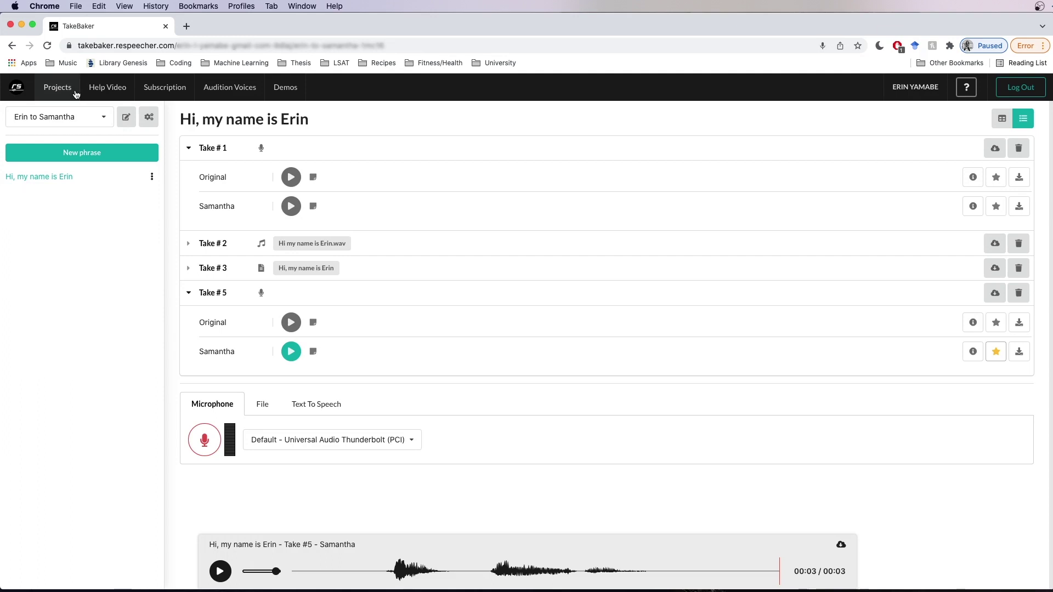
Step: Check the project list, keep 'Erin to Samantha' selected, and go to the Projects overview
left_click(97, 123)
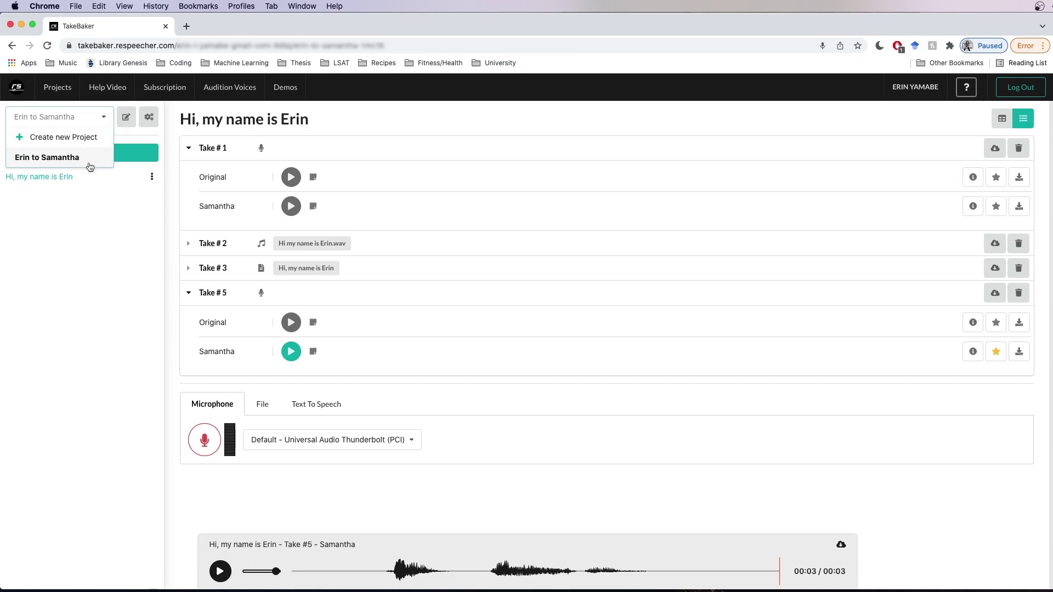
left_click(103, 117)
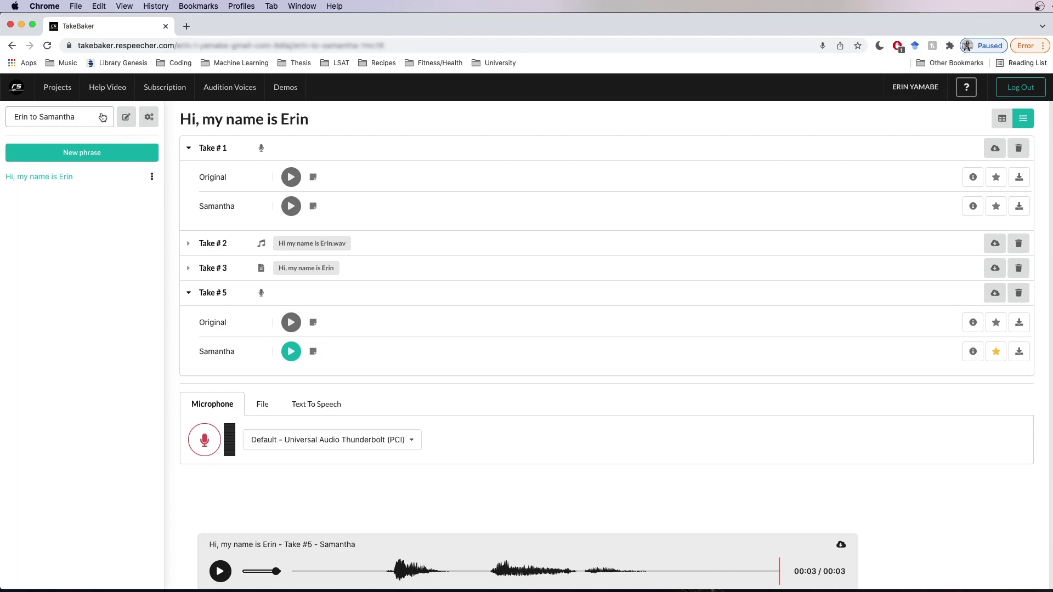
left_click(55, 89)
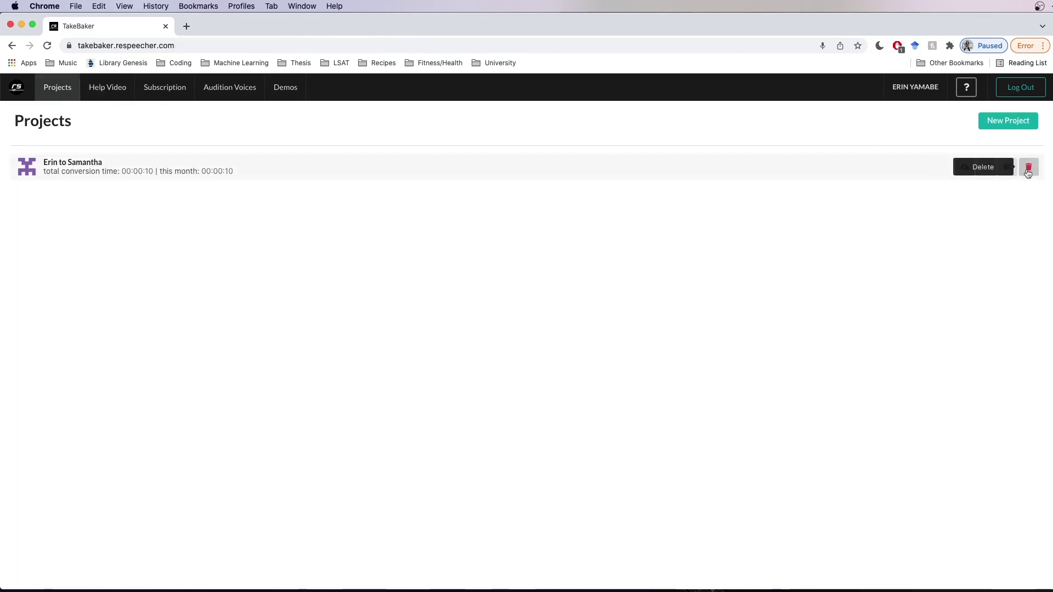